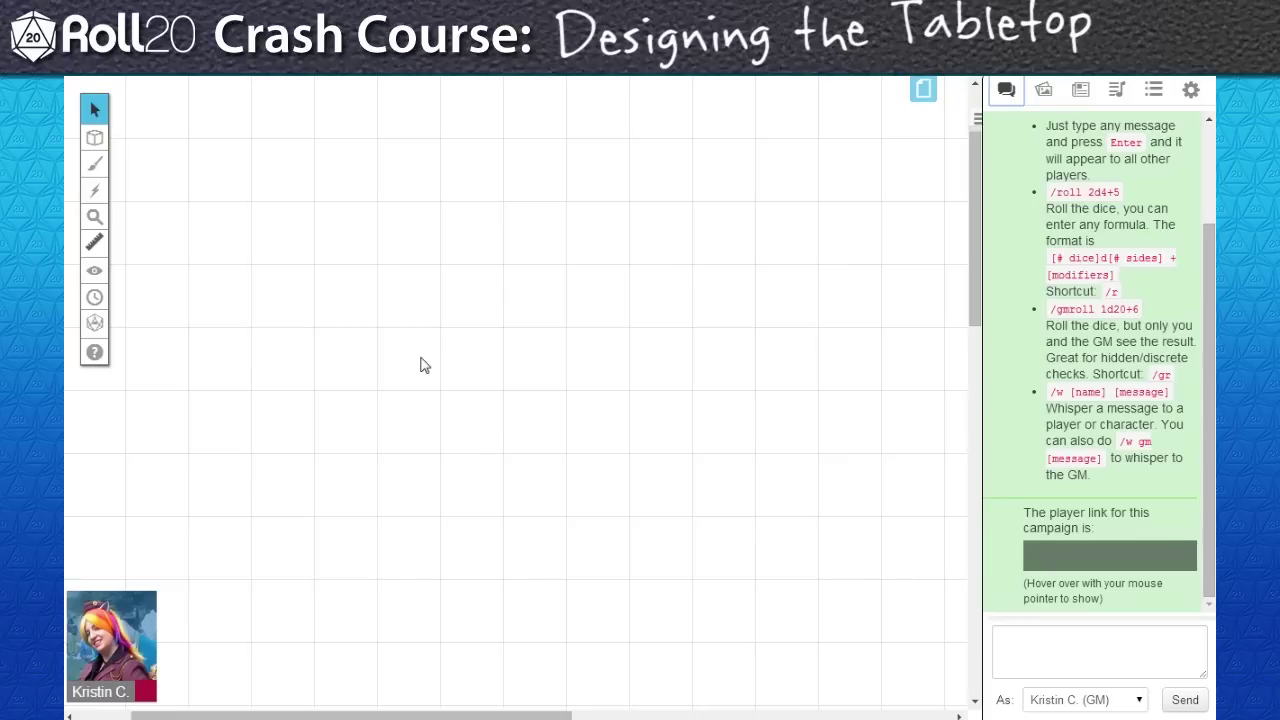
Step: Rename the campaign's Start page to 'Tavern' in the page list
left_click(466, 423)
left_click(467, 431)
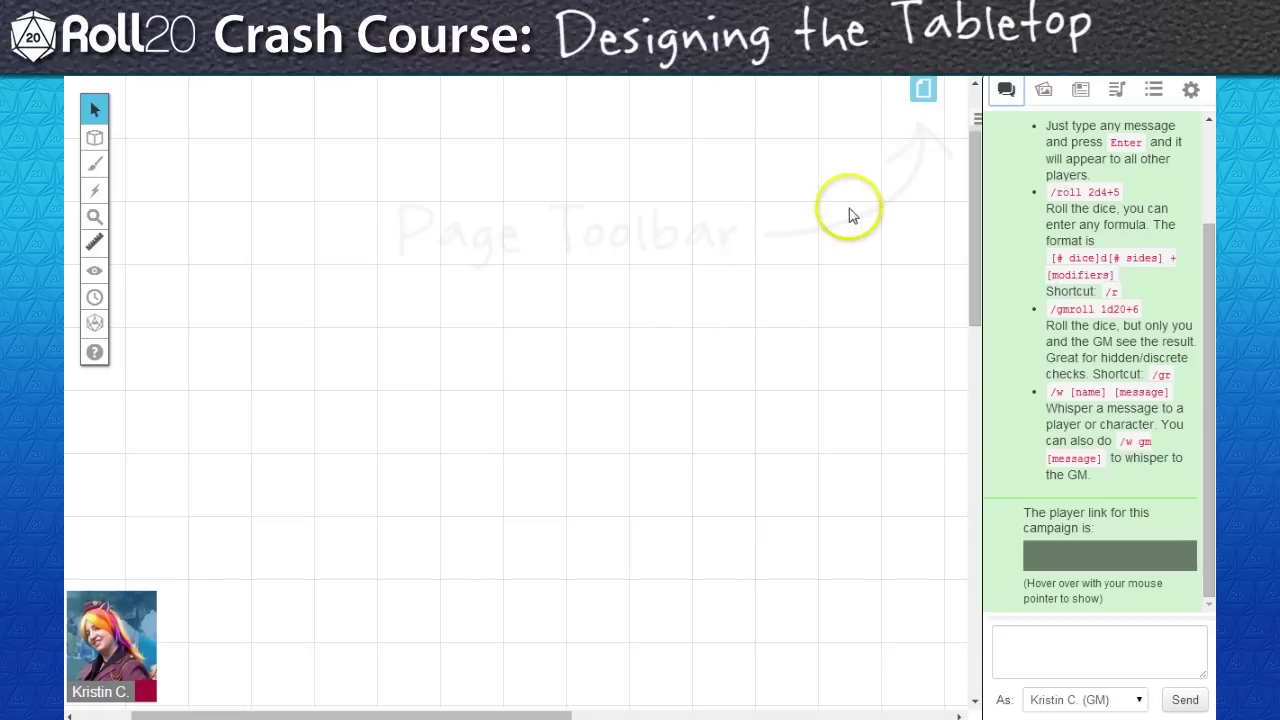
left_click(924, 95)
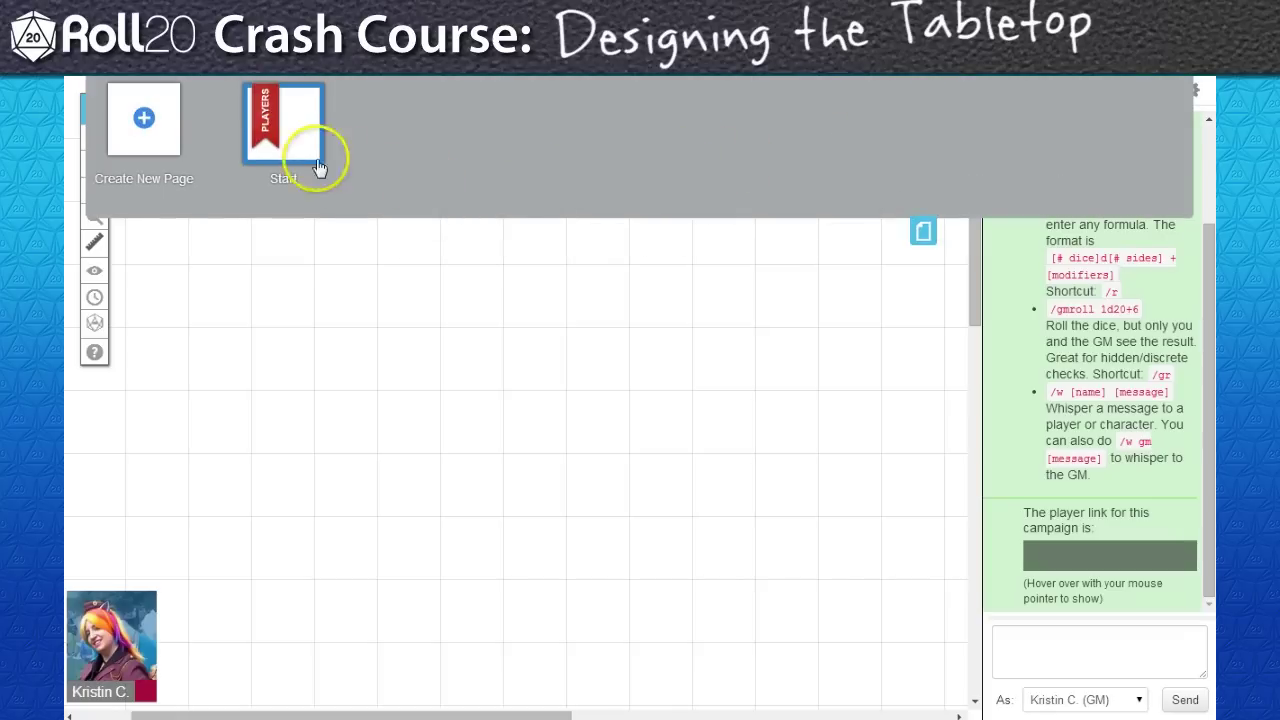
mouse_move(288, 150)
left_click(290, 178)
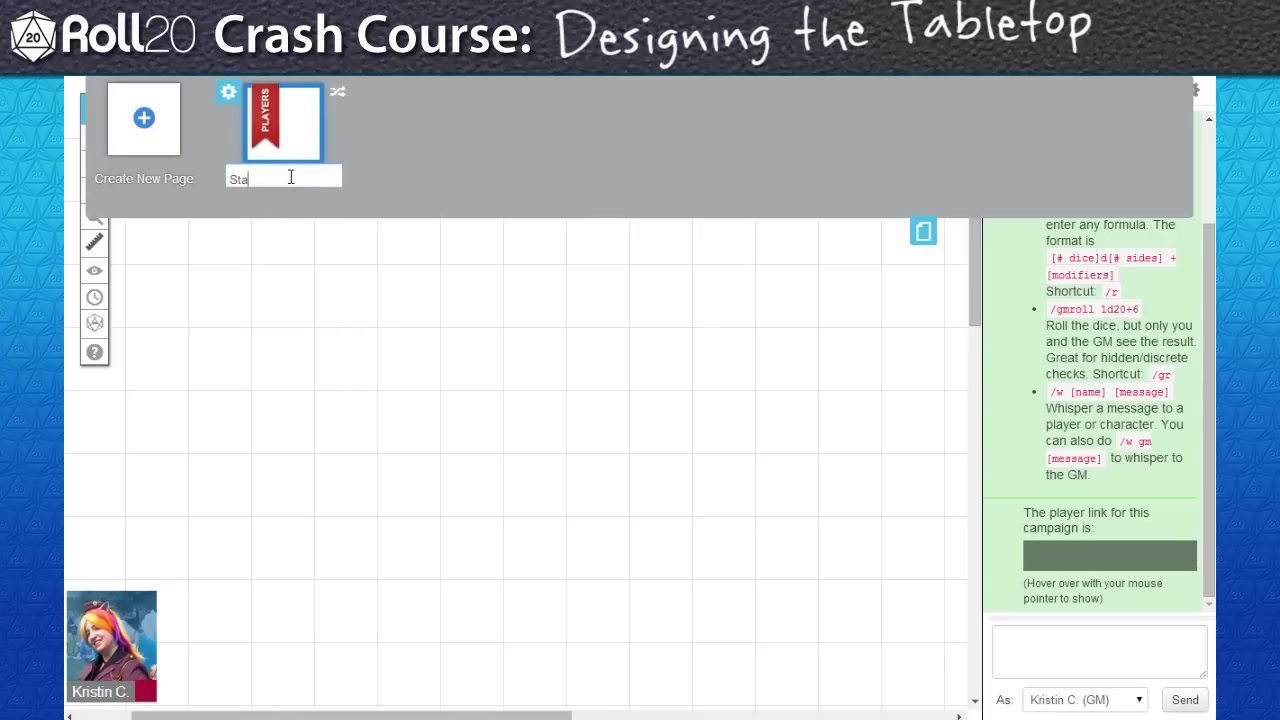
type("Tavern")
key("Return")
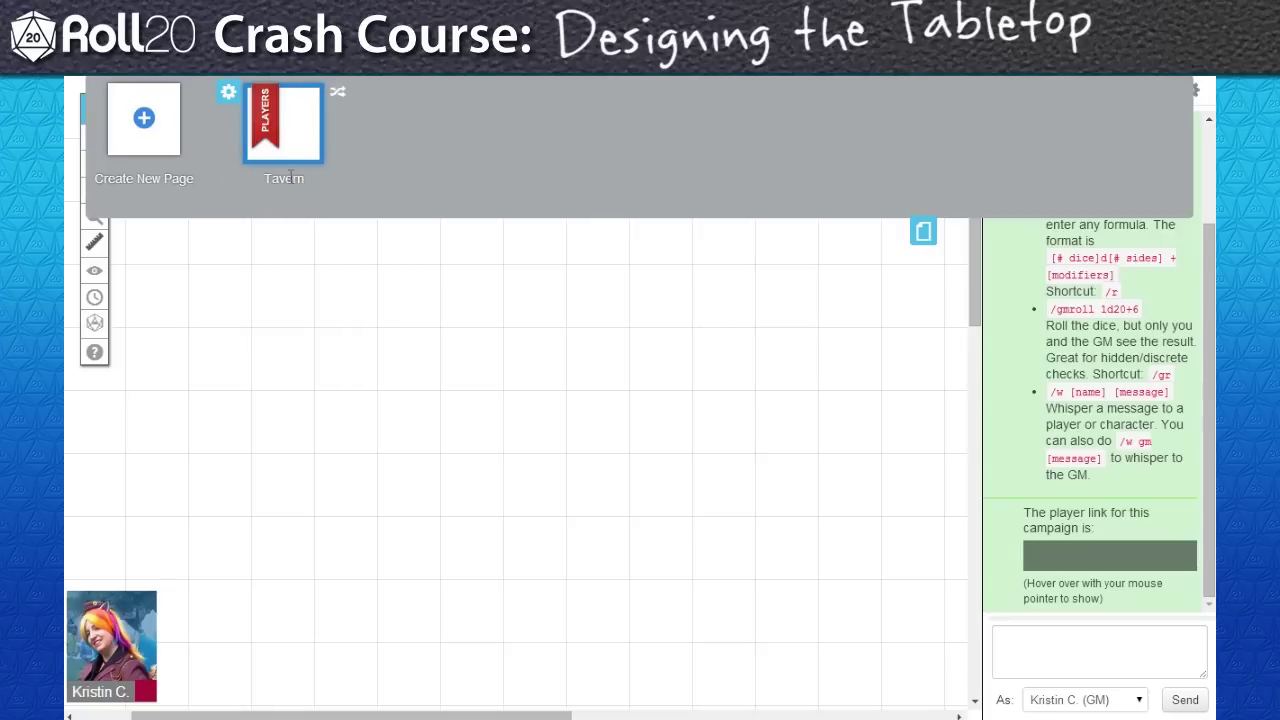
left_click(924, 236)
Step: Measure a 20ft distance diagonally across the tabletop grid
left_click(94, 242)
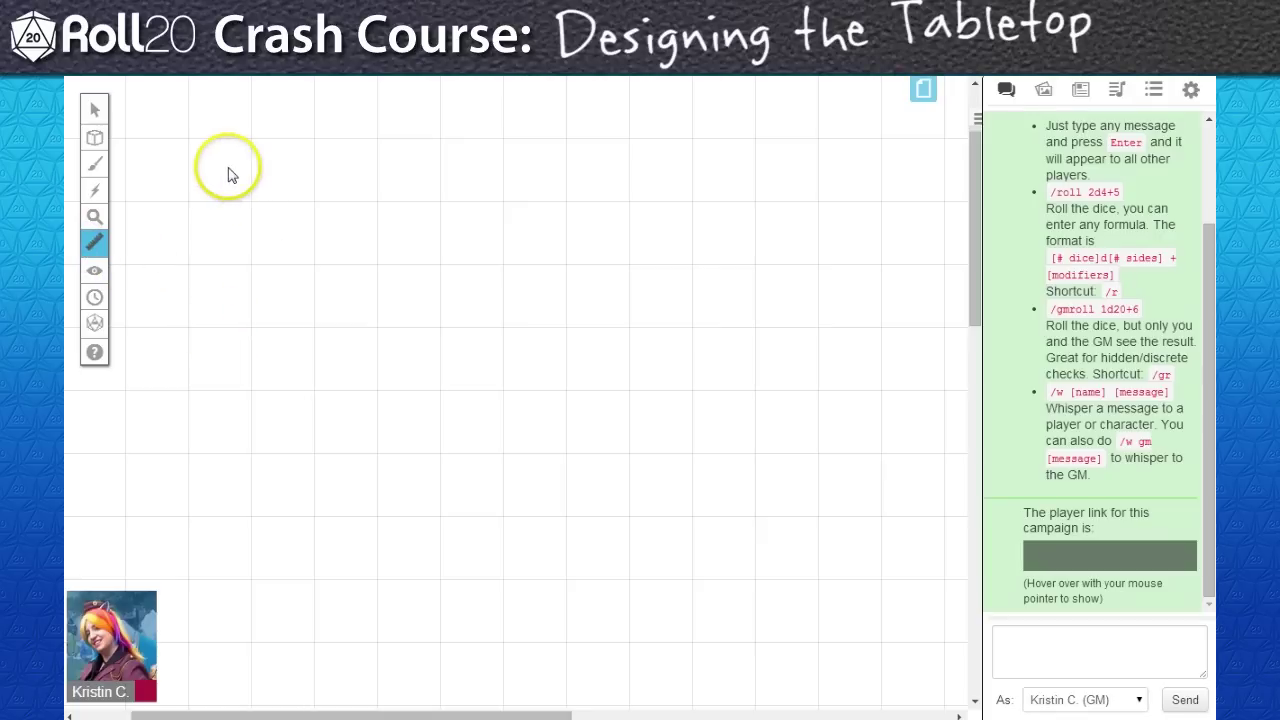
left_click_drag(222, 170, 414, 362)
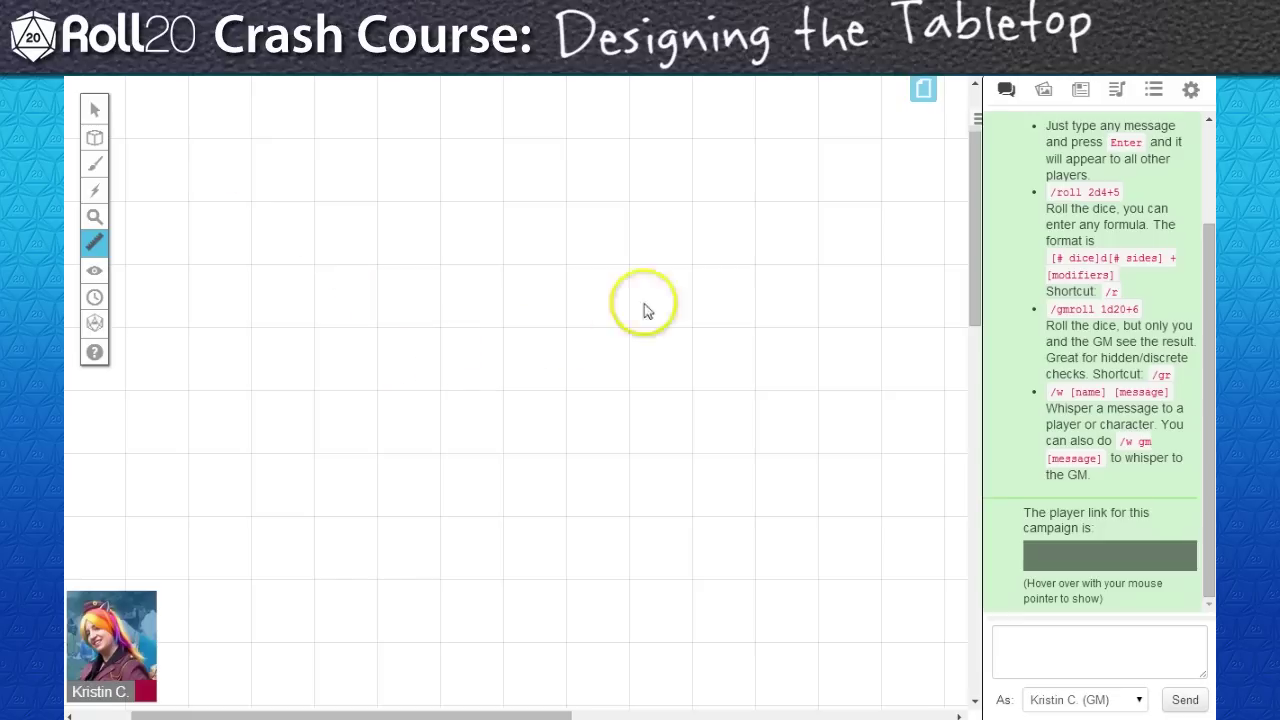
left_click(923, 90)
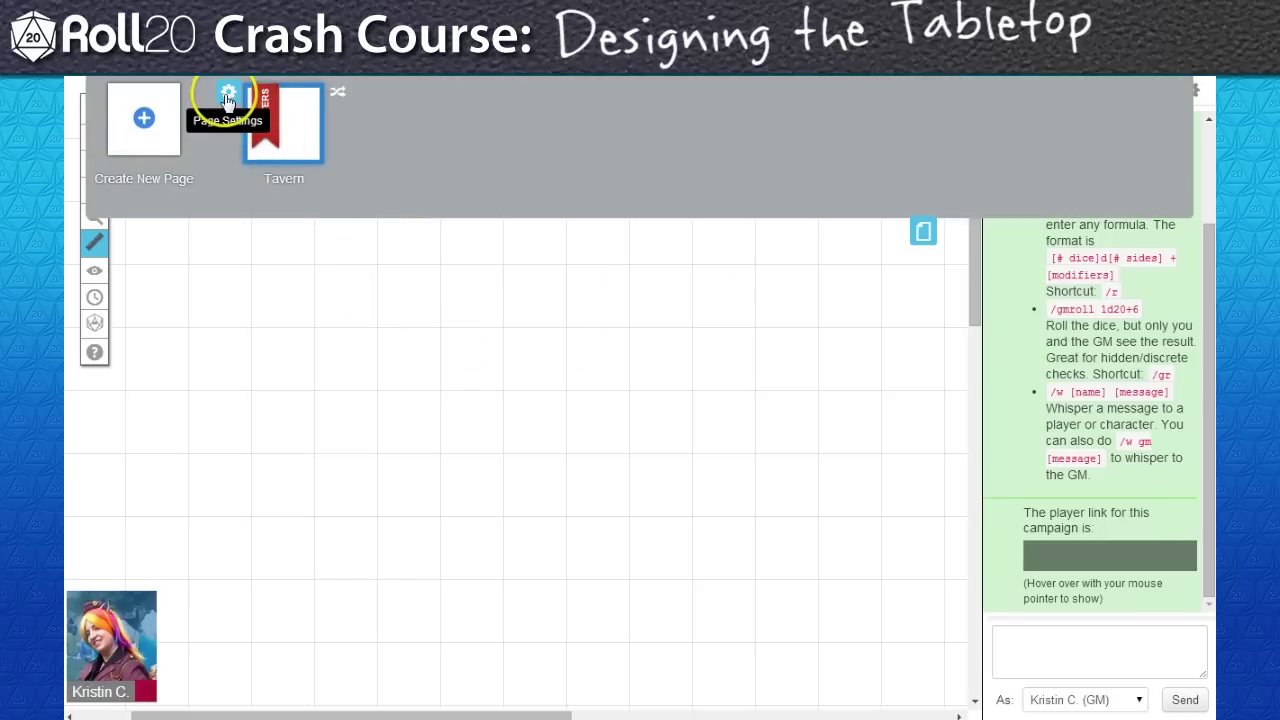
Step: Set Tavern's diagonal measurement to Pathfinder/3.5E Compatible, keeping the Square grid, and save
left_click(224, 97)
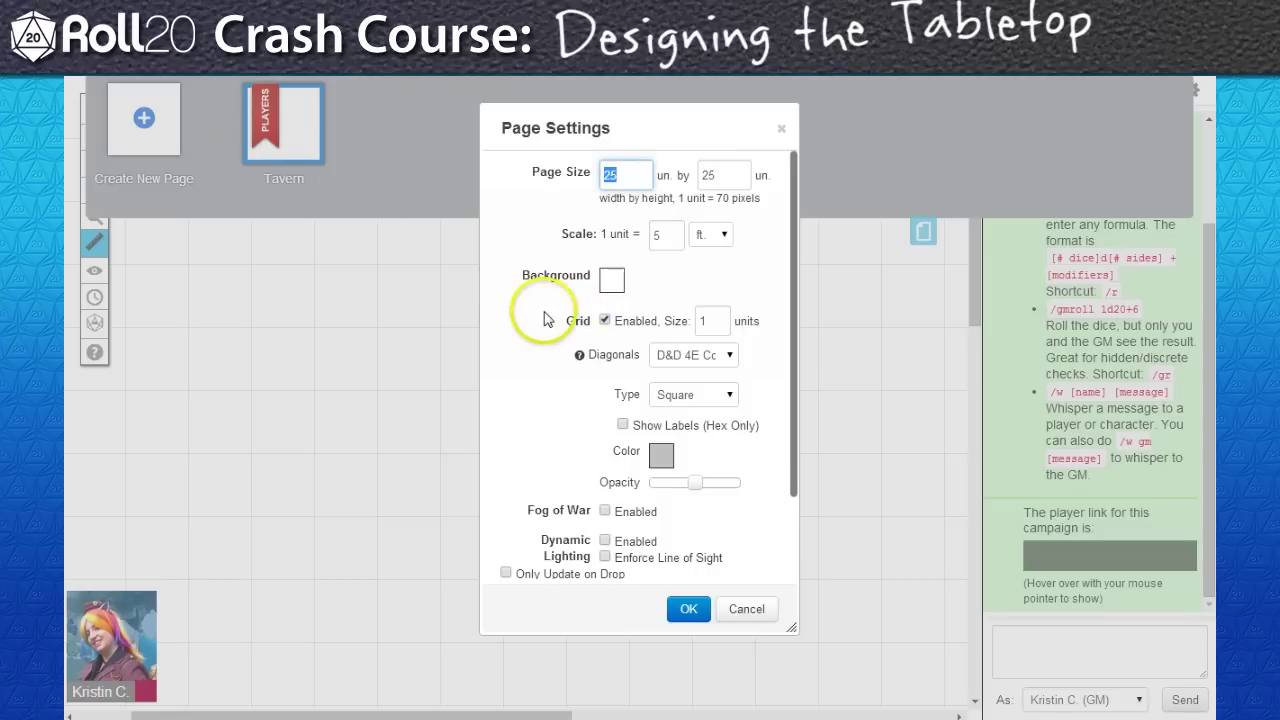
left_click(546, 379)
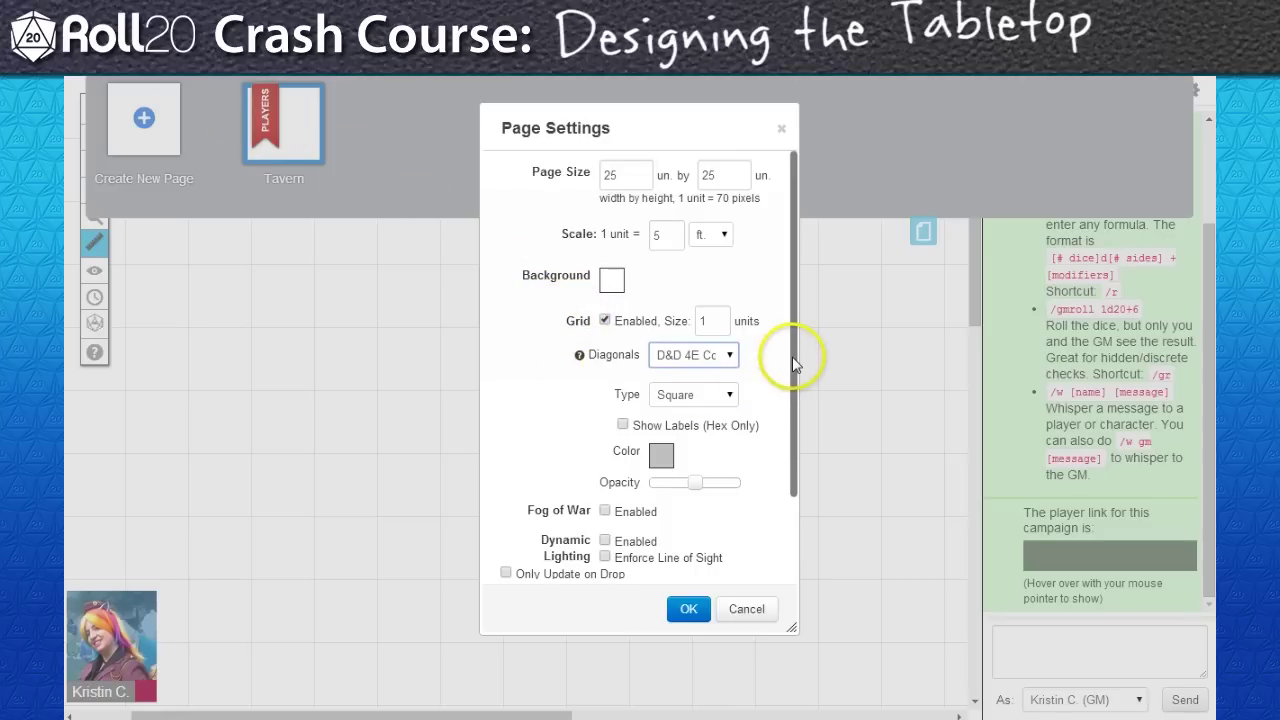
left_click_drag(794, 354, 790, 312)
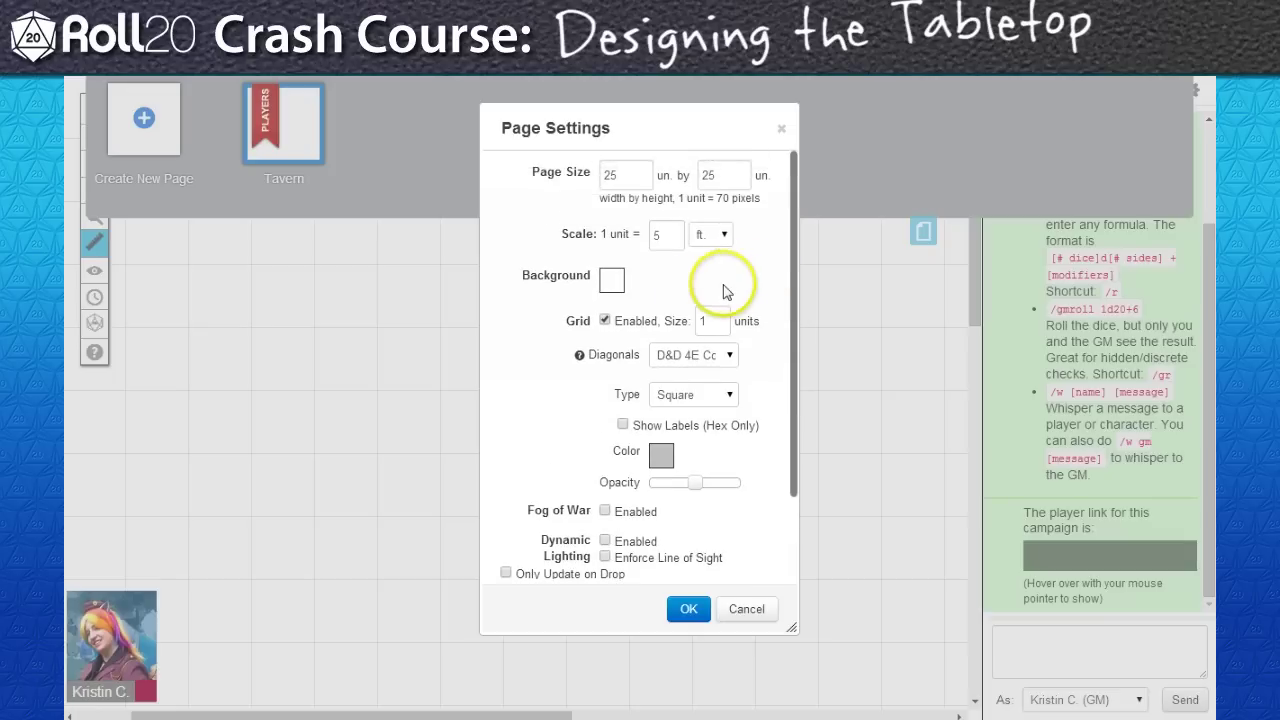
left_click(605, 322)
left_click(605, 322)
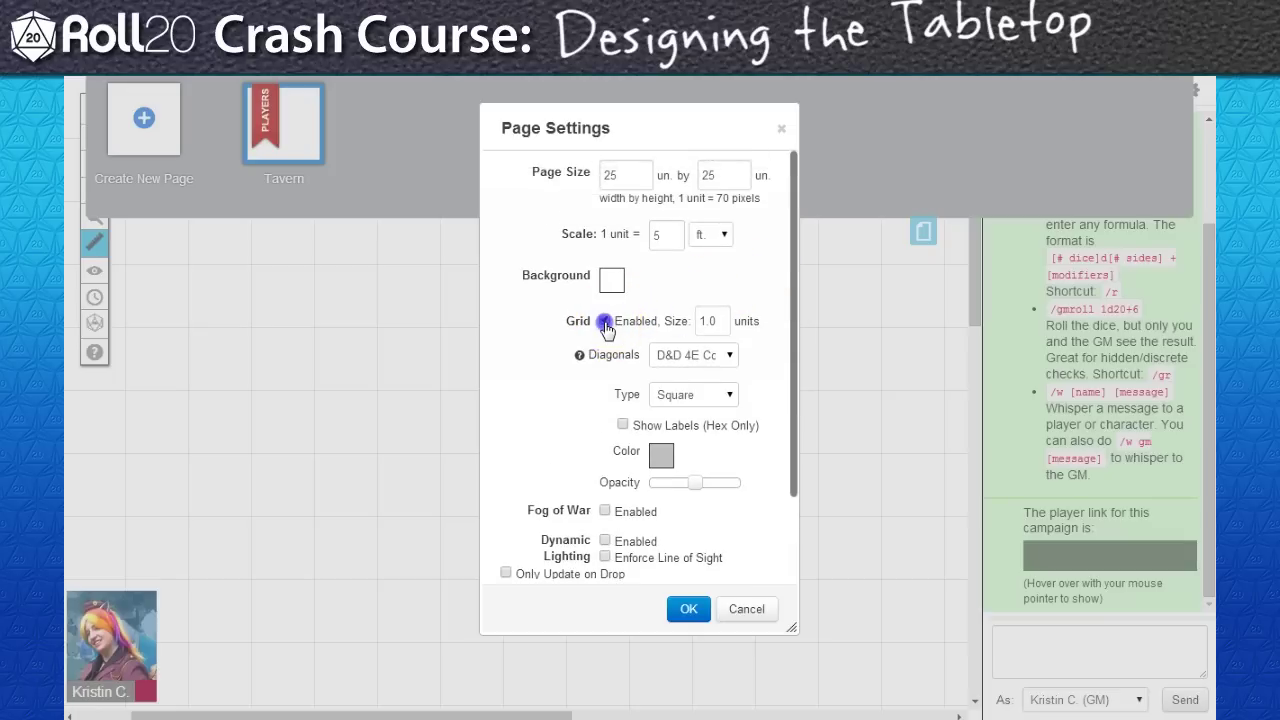
left_click(729, 397)
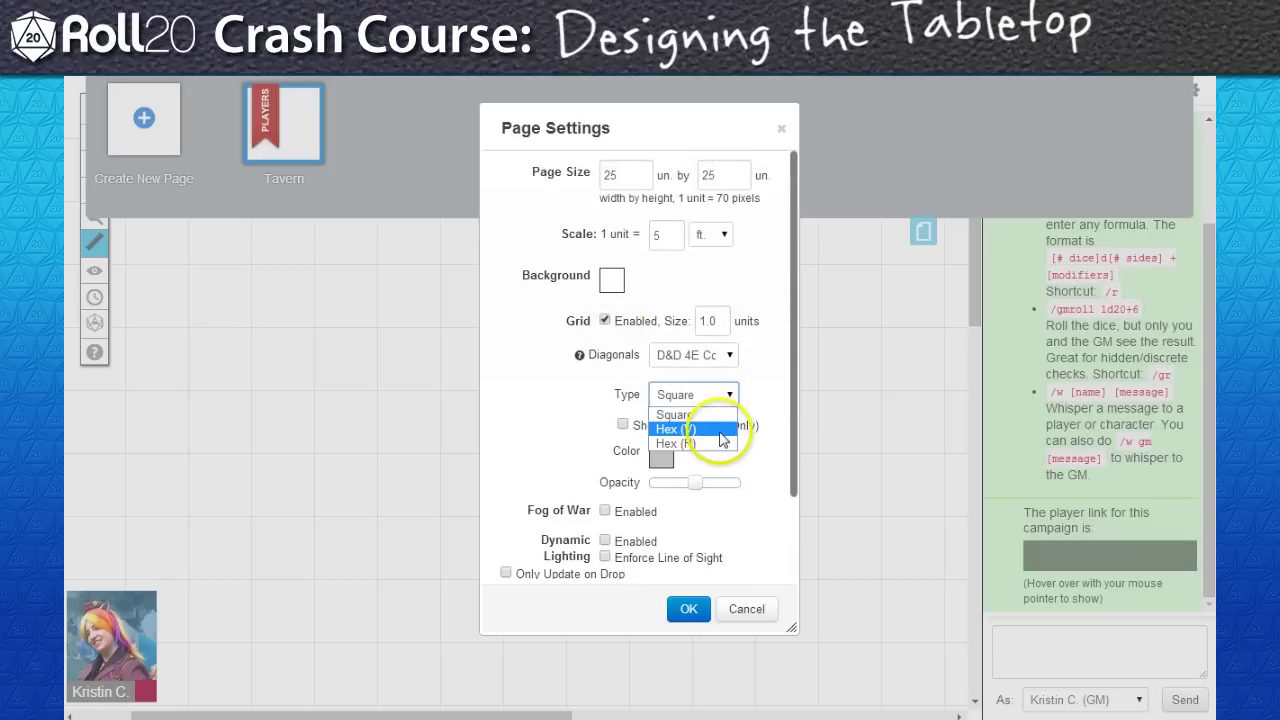
left_click(769, 407)
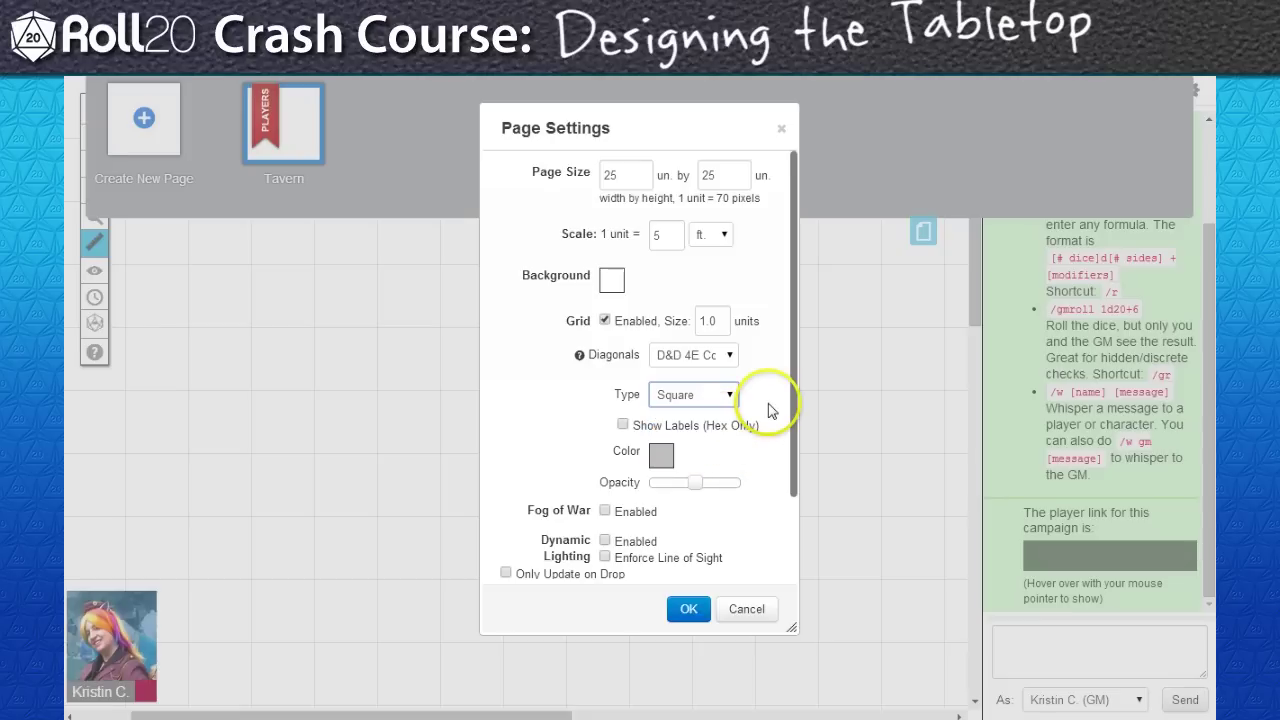
left_click(728, 358)
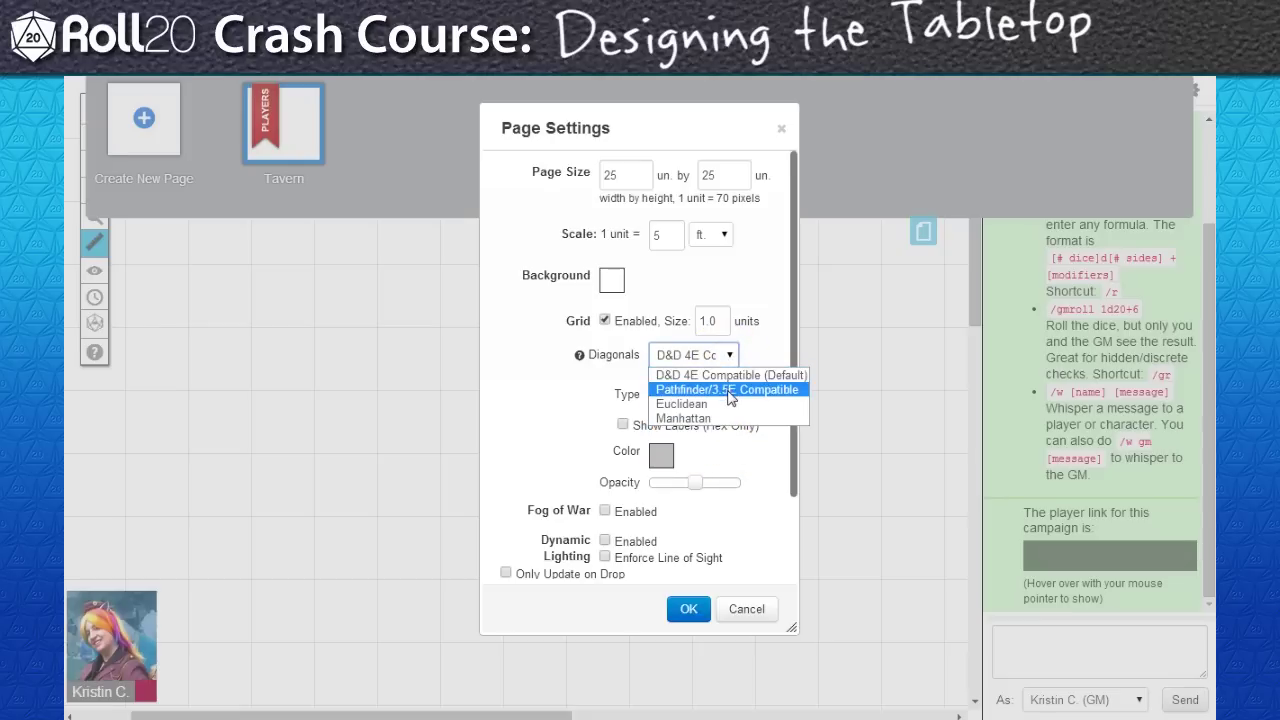
left_click(728, 390)
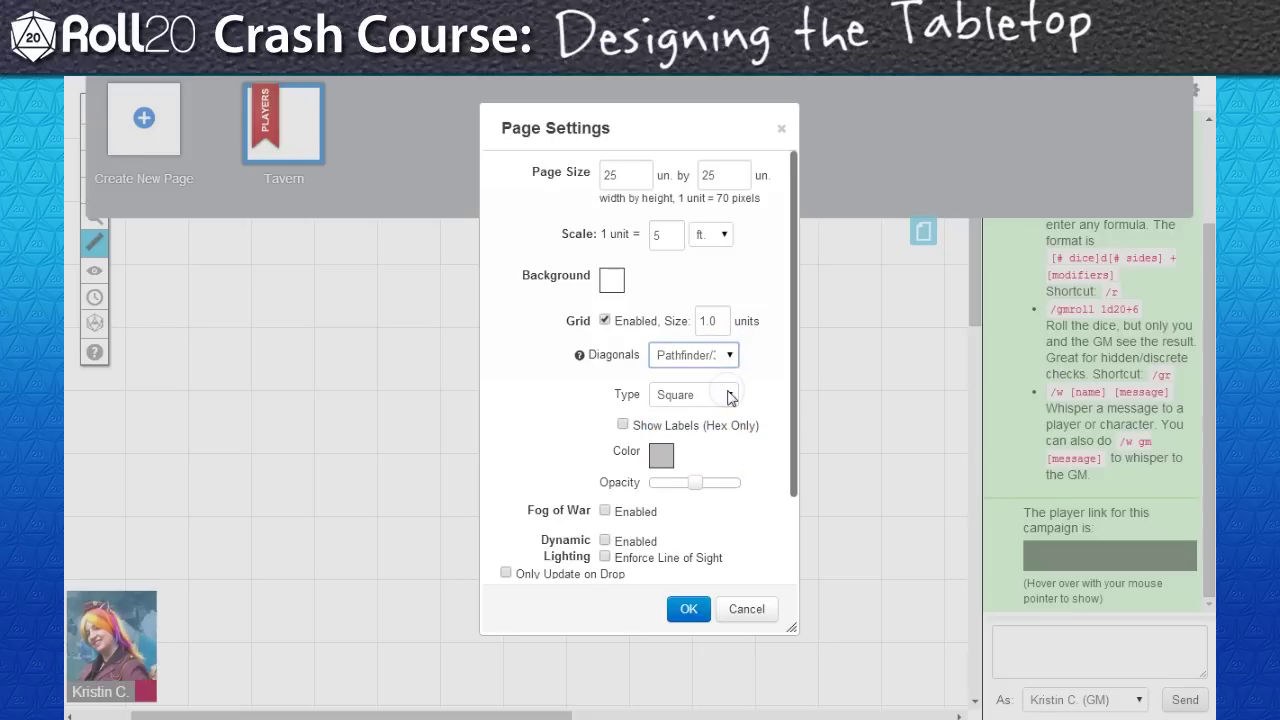
left_click(689, 610)
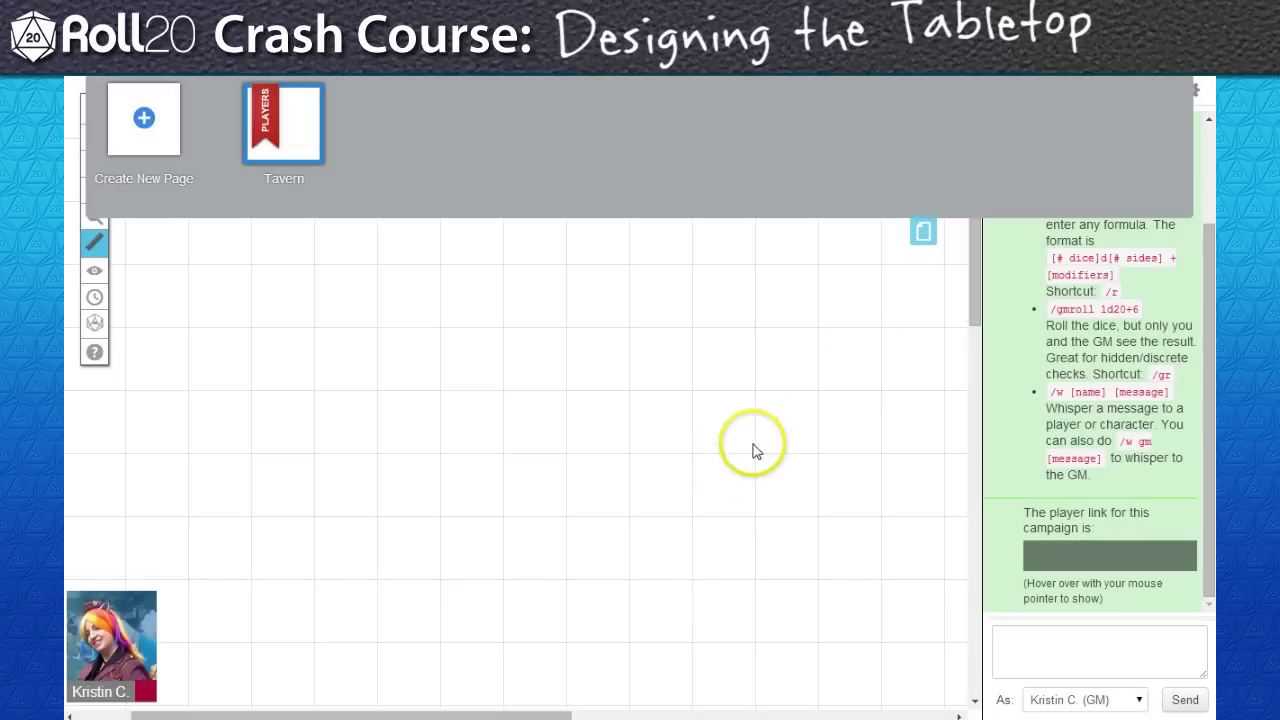
Step: Switch editing to the Map & Background layer
left_click(922, 230)
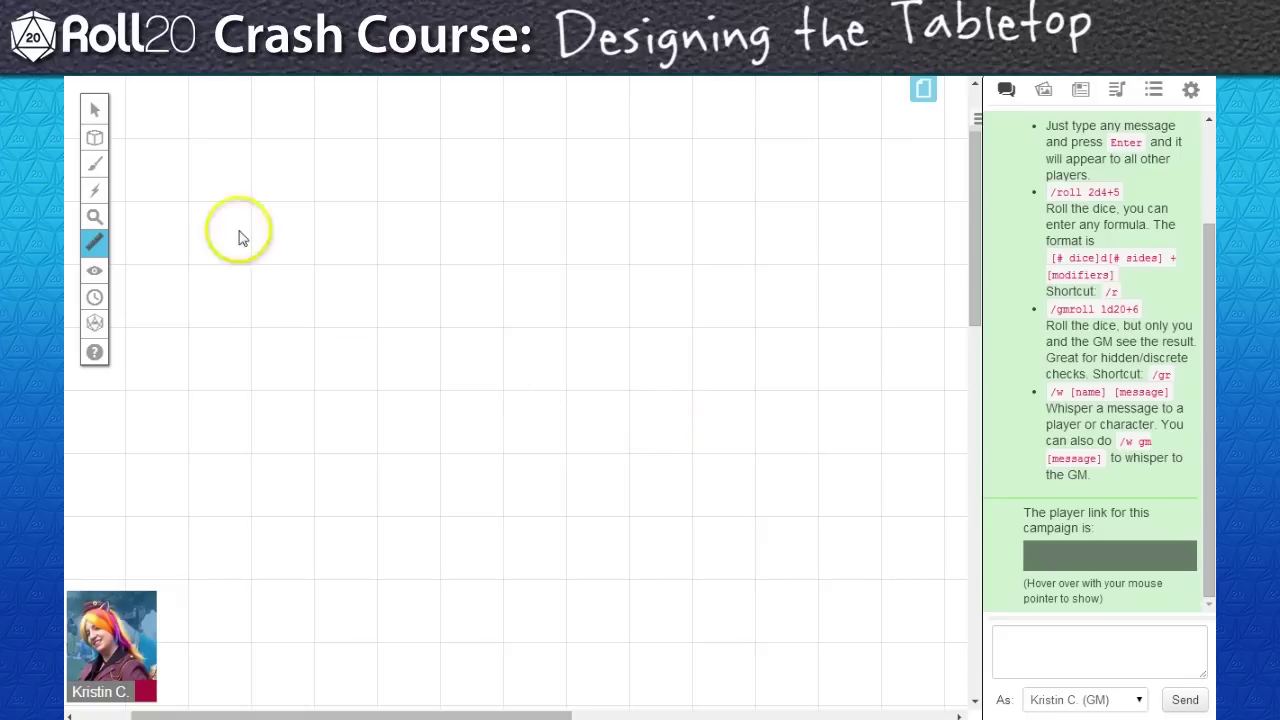
mouse_move(105, 148)
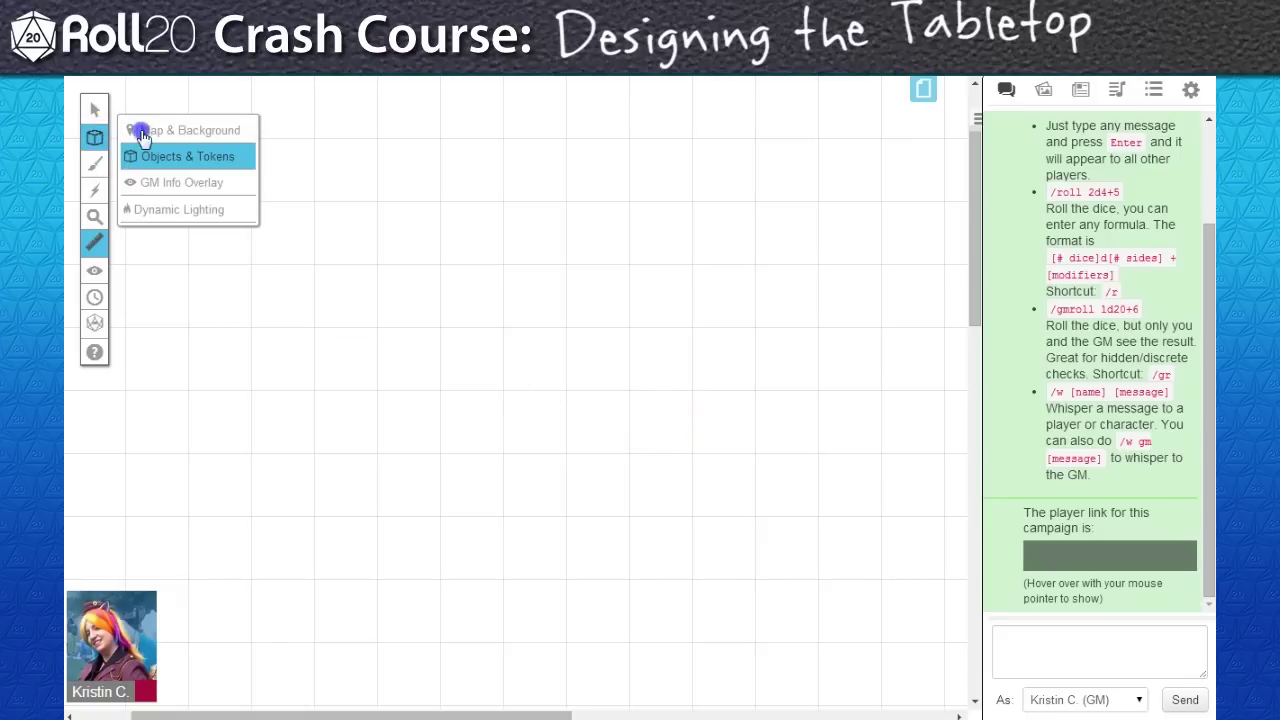
left_click(213, 163)
left_click(220, 130)
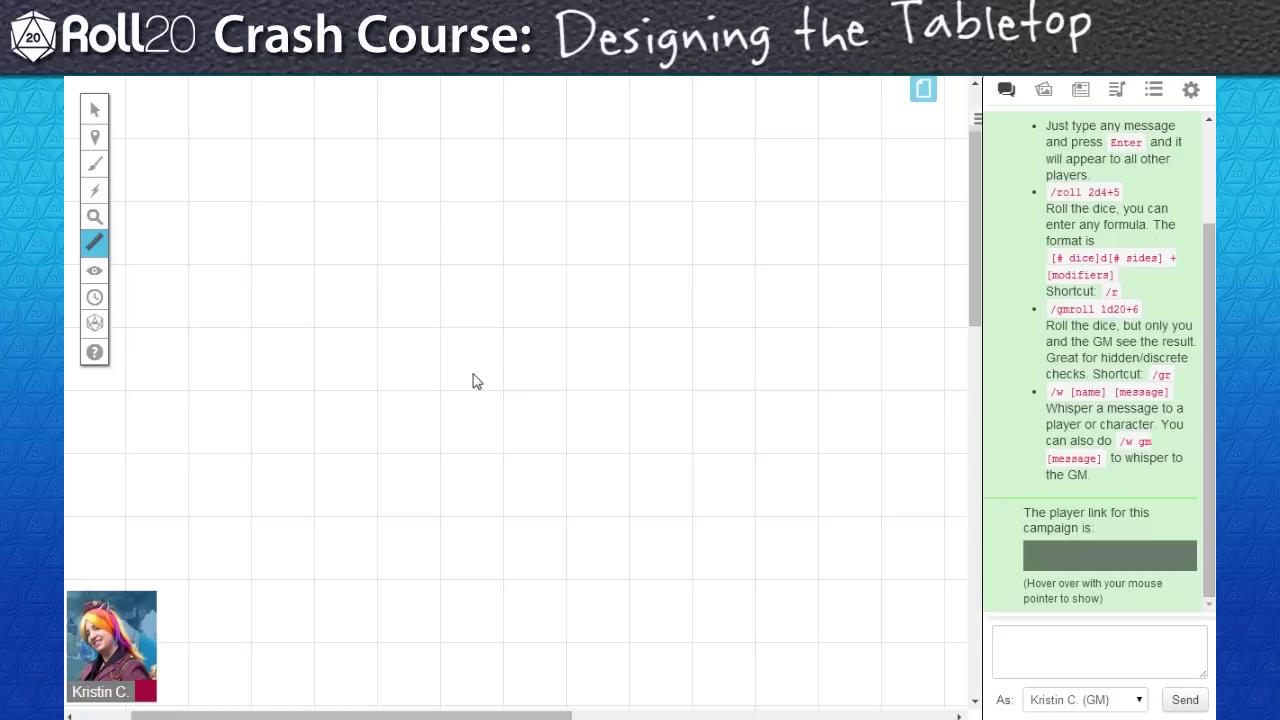
Step: Zoom the view out to 60% so the whole page fits
left_click(95, 216)
left_click(160, 211)
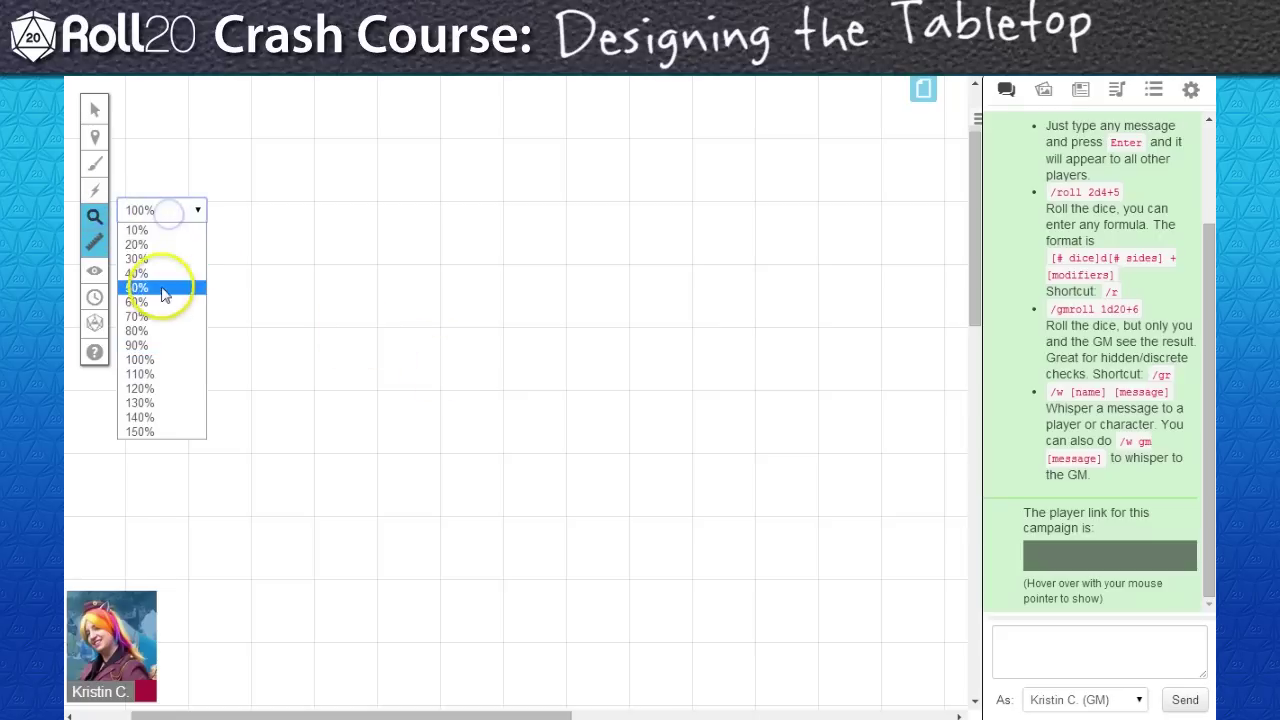
left_click(162, 300)
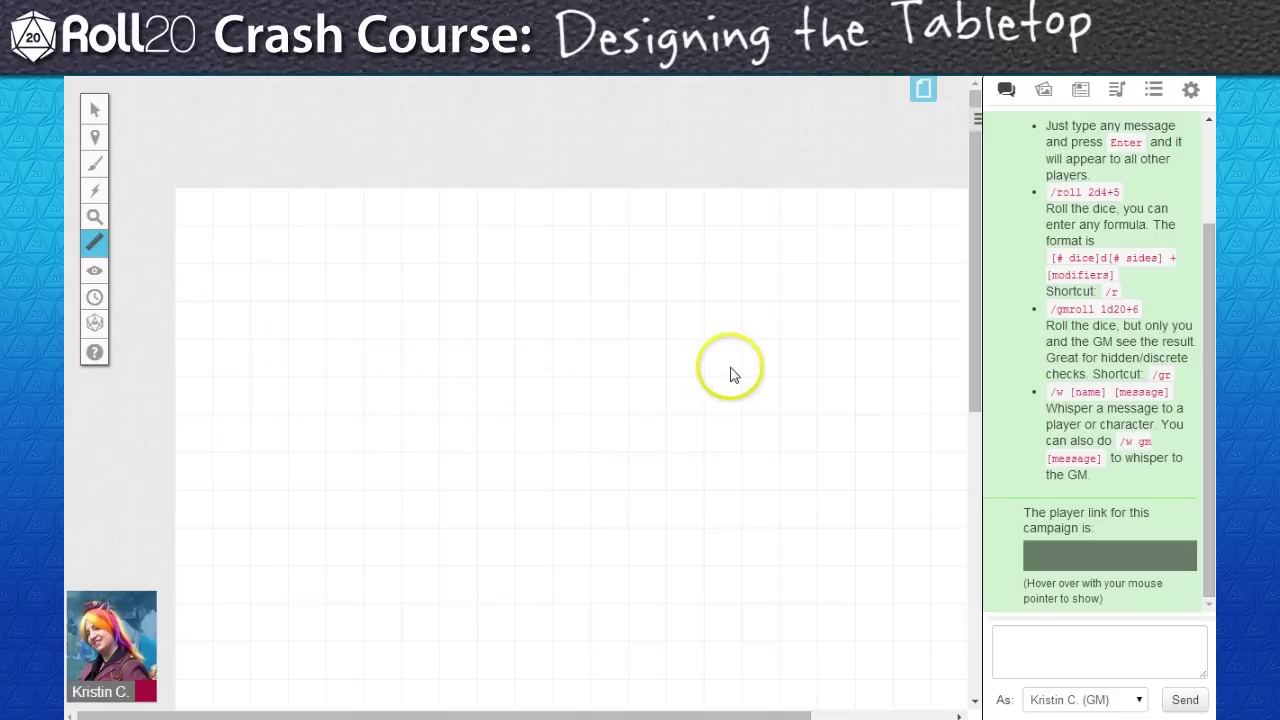
Step: Search Maps & Tiles for 'fox and the dagger' and drop the inn's Ground floor map onto the page
left_click(1043, 90)
left_click(1120, 140)
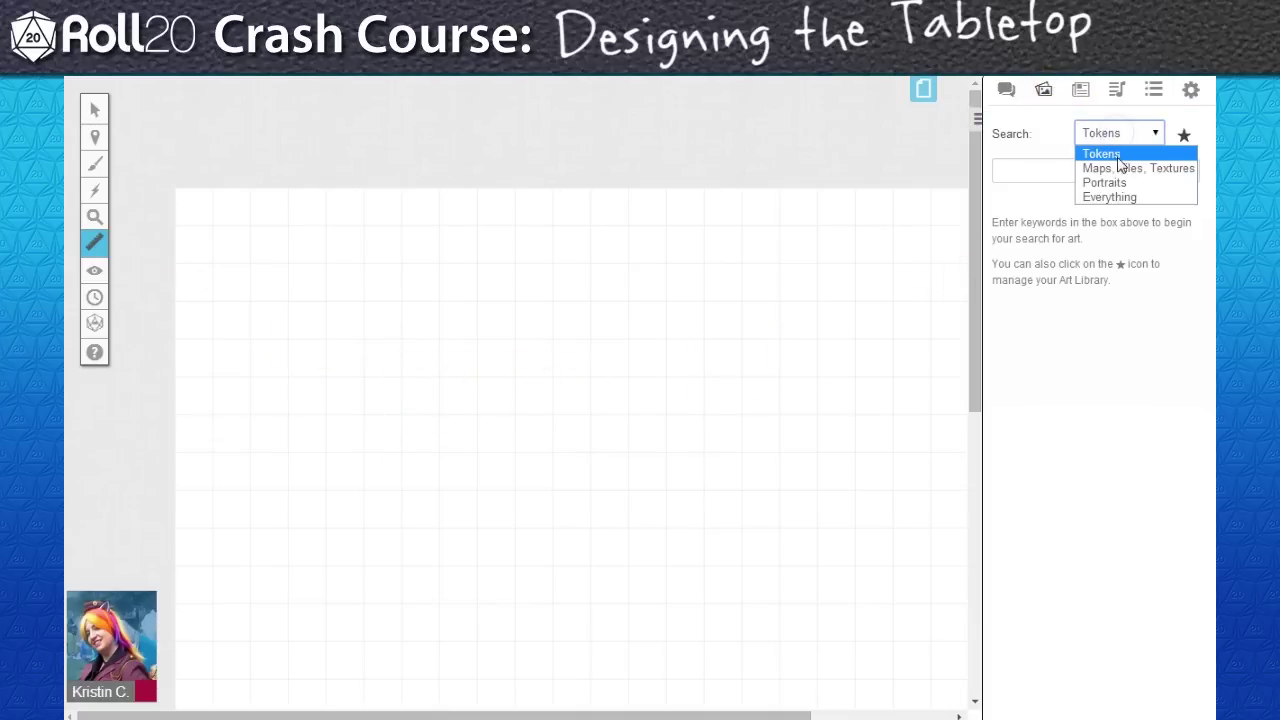
left_click(1120, 166)
left_click(1116, 175)
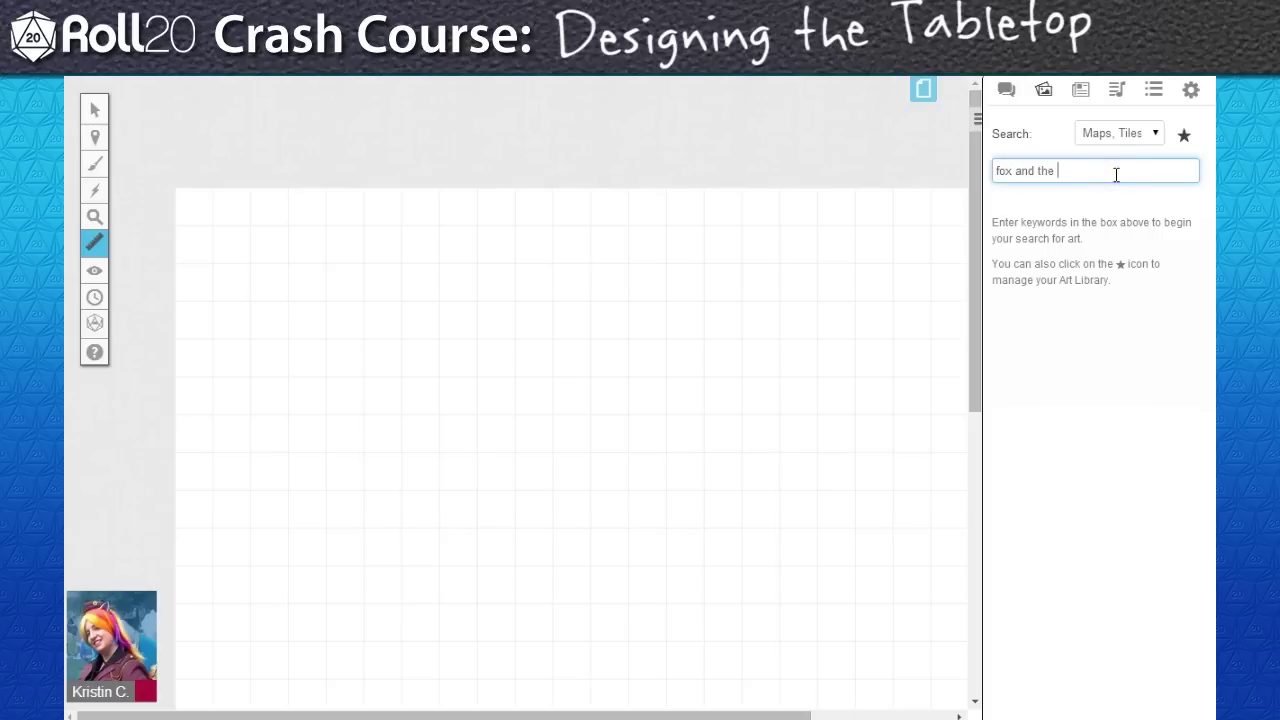
key("Return")
scroll(1114, 309, "down", 3)
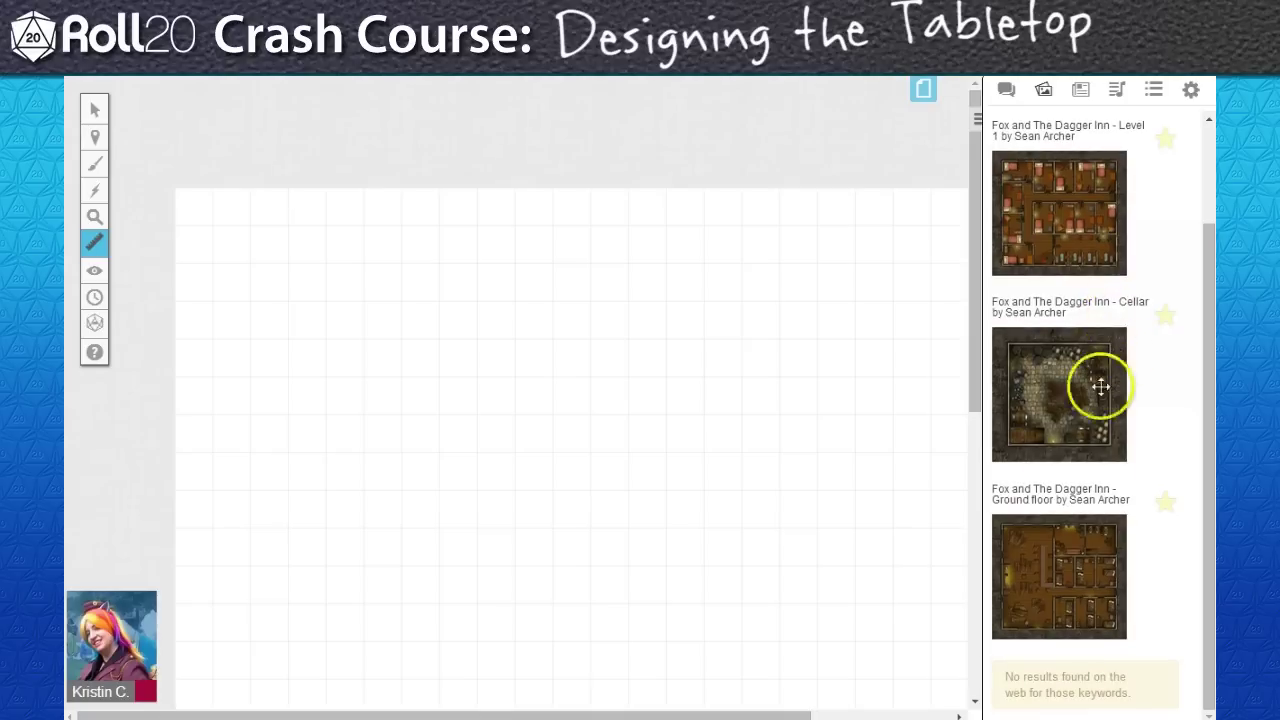
left_click_drag(1049, 582, 473, 408)
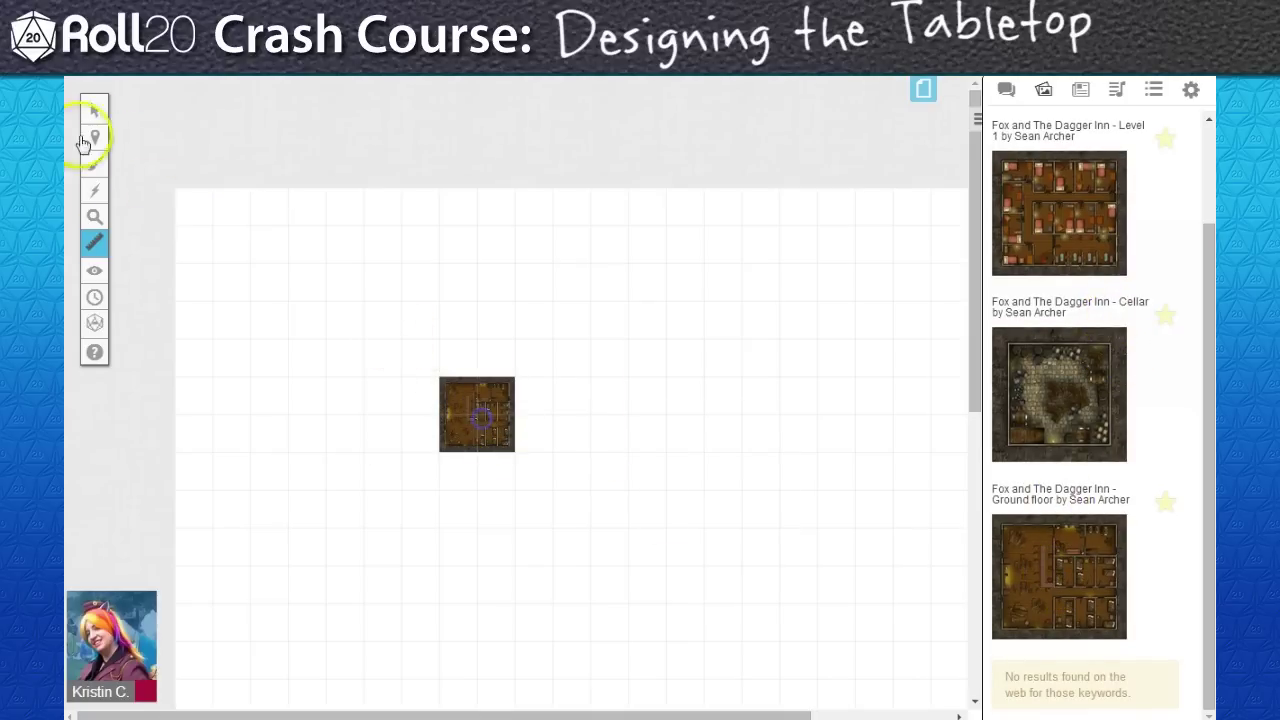
Step: Move the inn map tile to the page's upper-left corner
left_click(95, 110)
left_click(475, 428)
left_click_drag(475, 428, 300, 272)
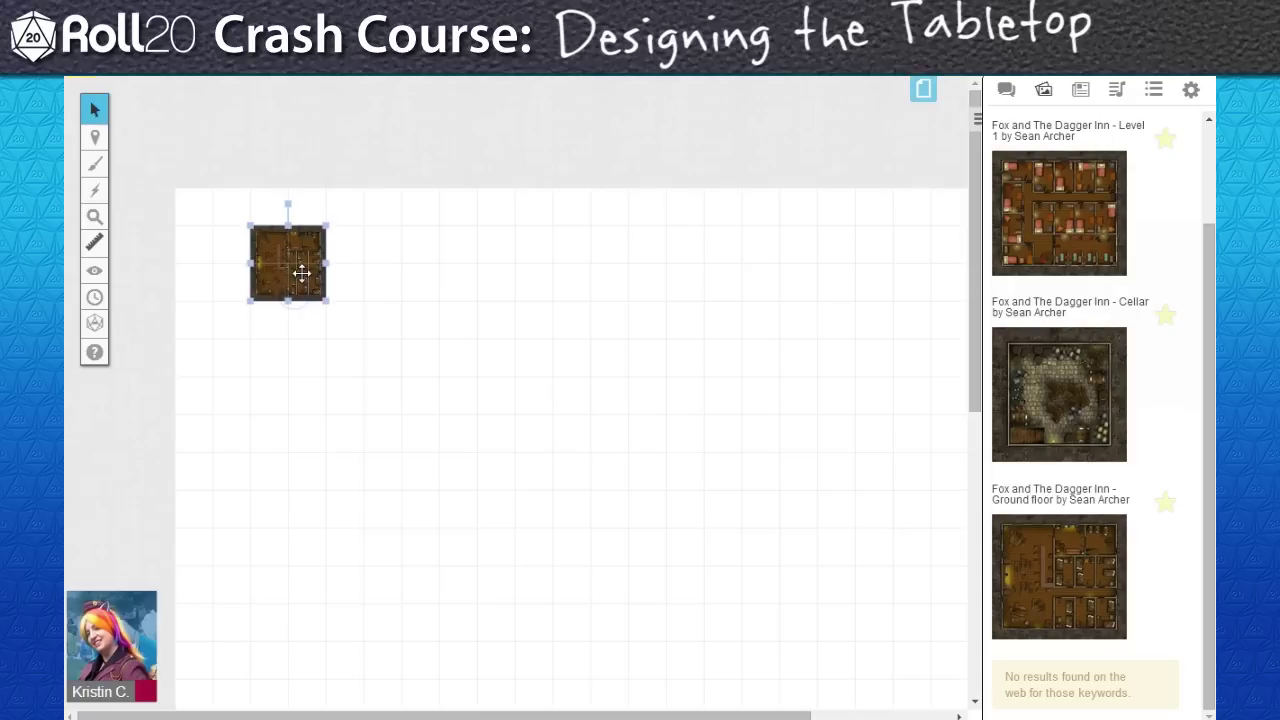
right_click(305, 273)
Step: Resize the tavern map to 26 by 24 grid units via Set Dimensions
left_click(368, 440)
left_click(455, 494)
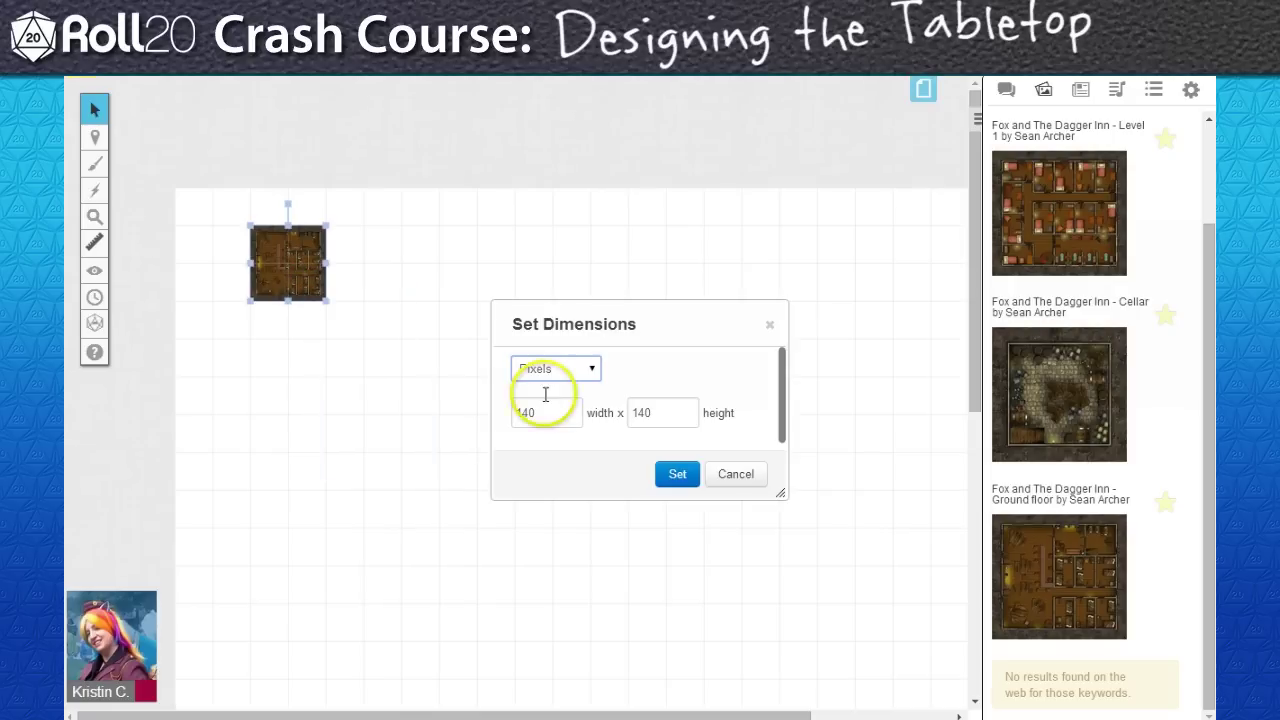
left_click(548, 369)
left_click(551, 404)
double_click(548, 413)
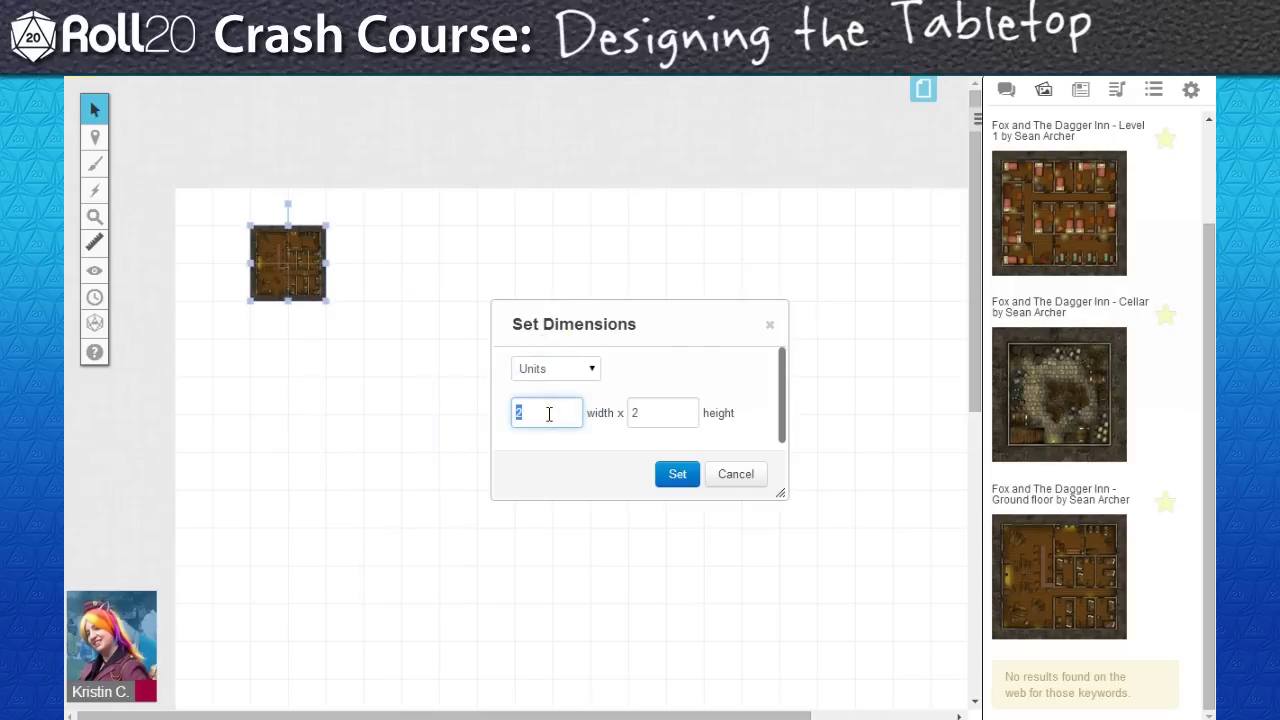
type("26")
double_click(663, 411)
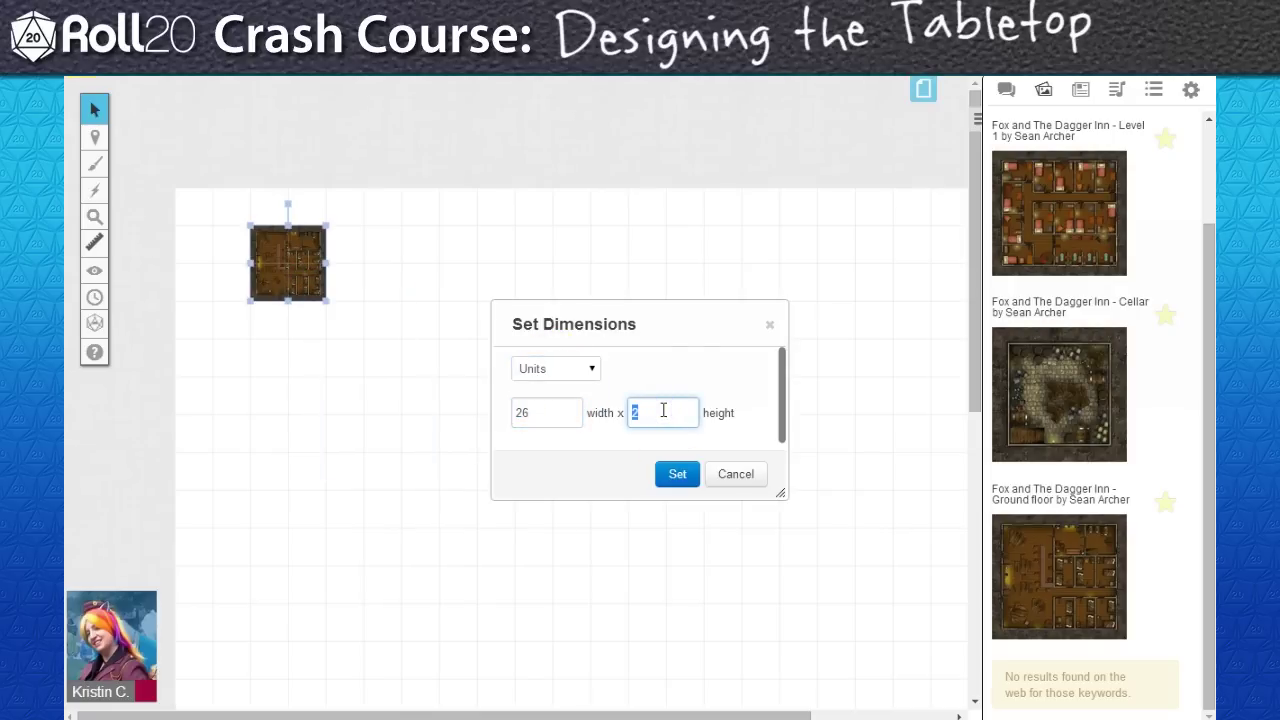
left_click(678, 474)
Step: Nudge the tavern map up-left so it lines up with the grid
scroll(523, 437, "up", 5)
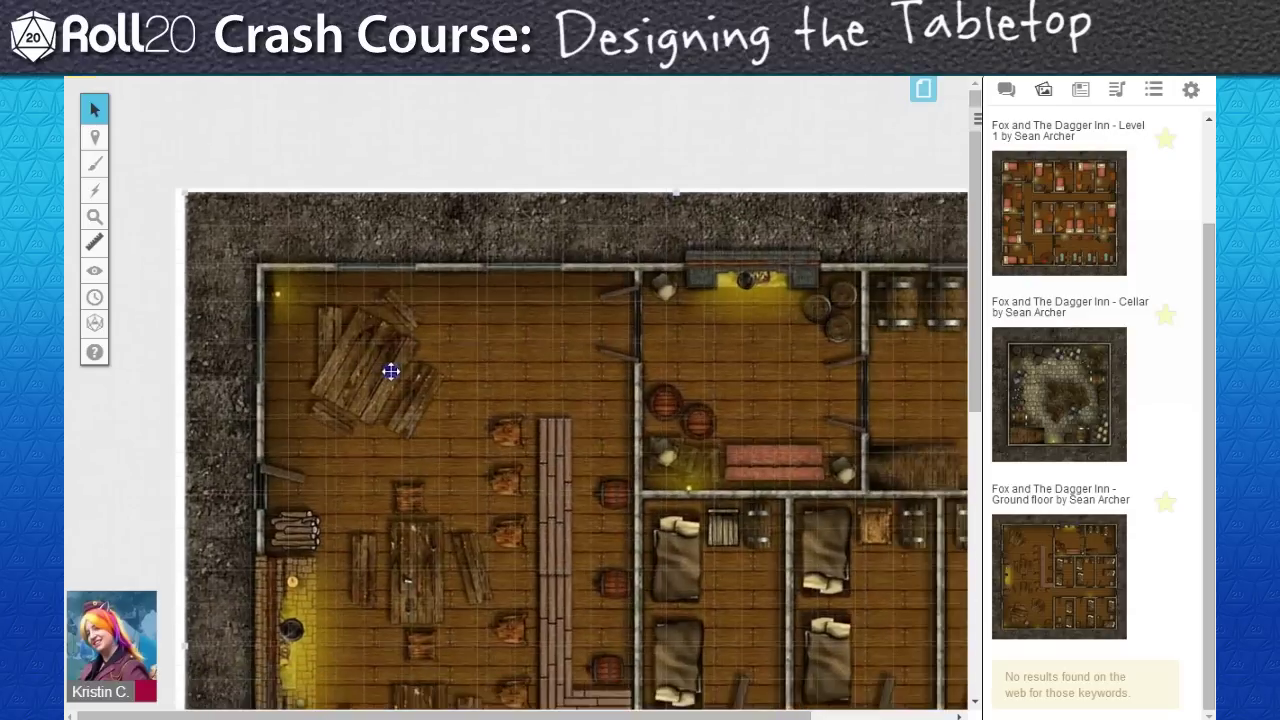
left_click_drag(391, 371, 380, 371)
left_click(375, 370)
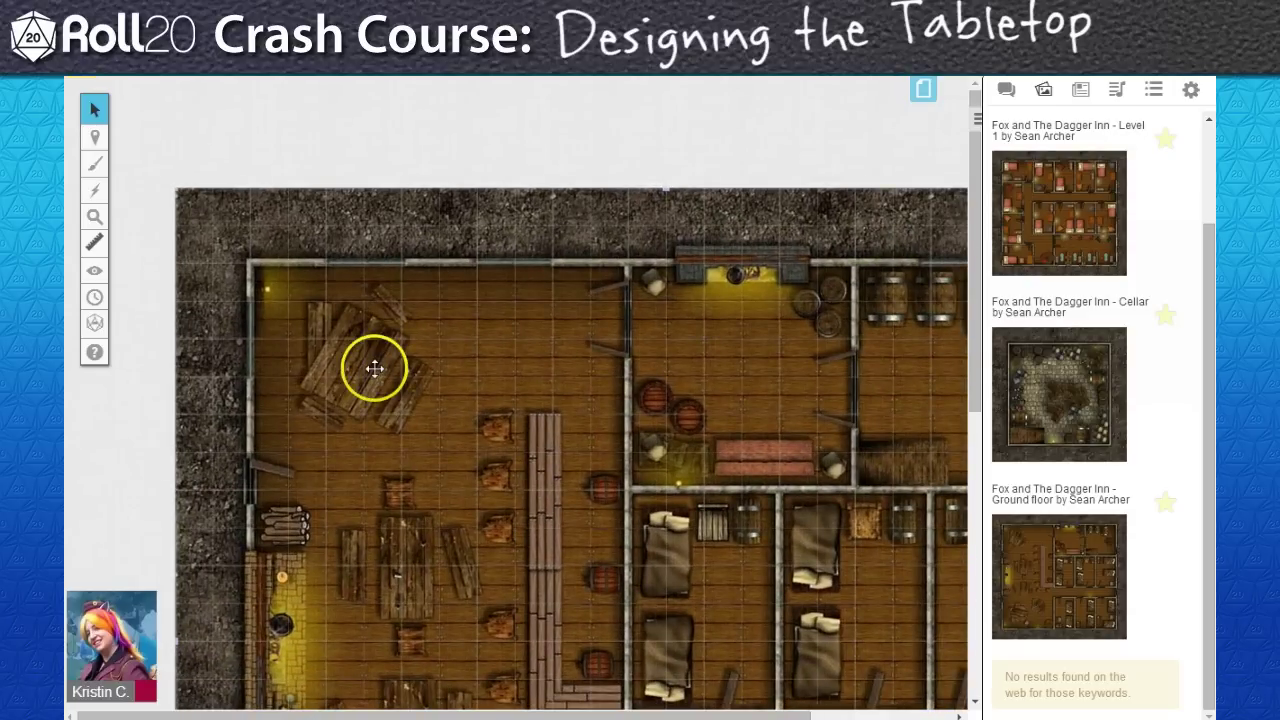
scroll(386, 389, "down", 5)
scroll(889, 694, "right", 3)
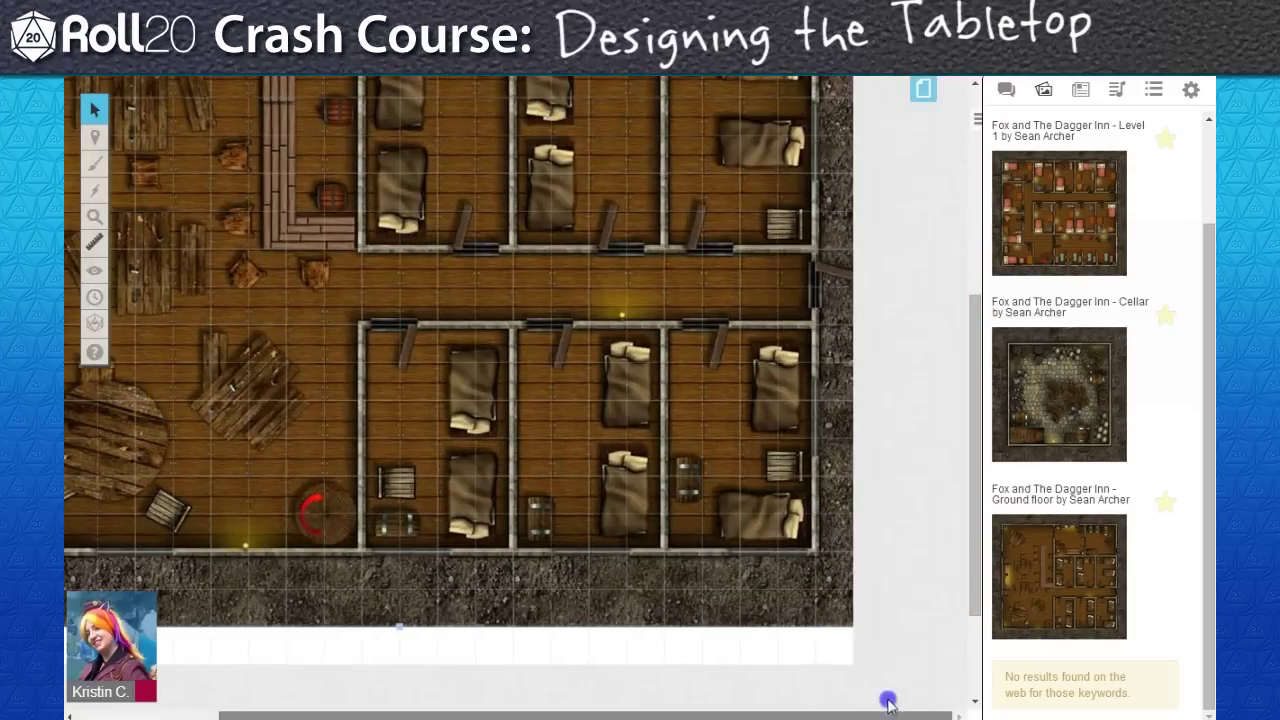
scroll(677, 689, "left", 3)
scroll(851, 286, "up", 5)
Step: Set the Tavern page size to 26 by 24 units
left_click(925, 90)
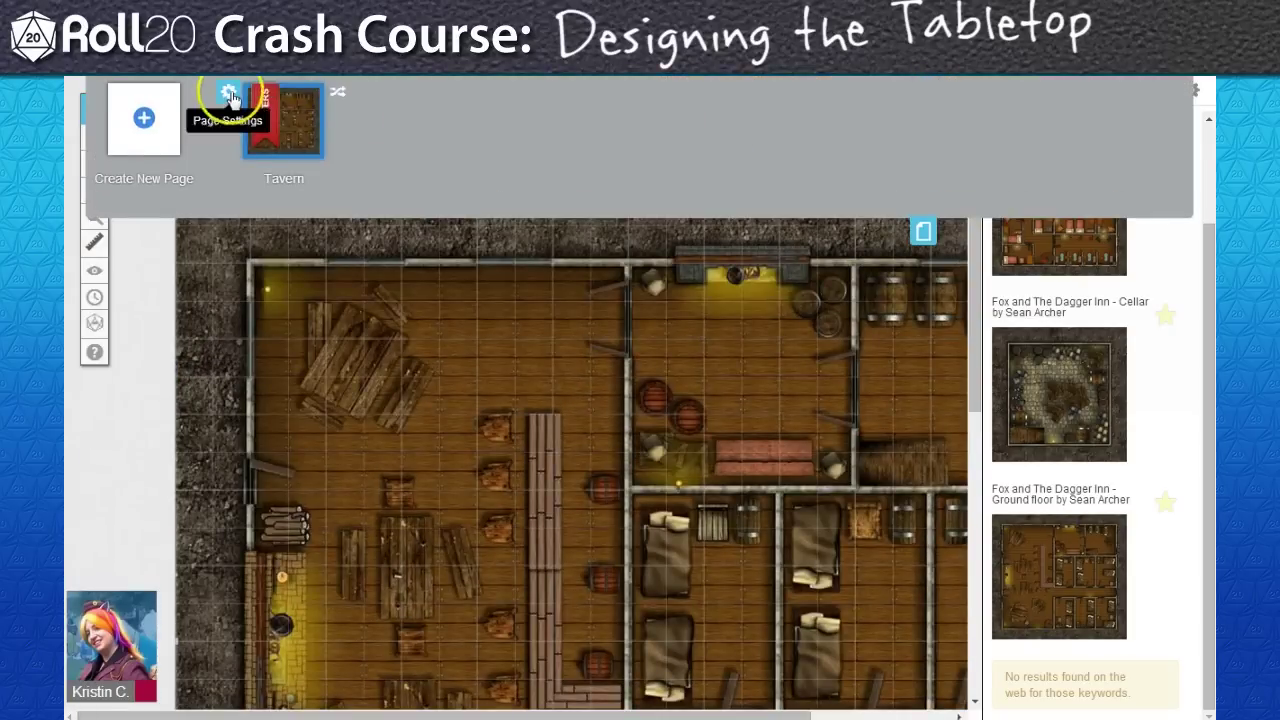
left_click(231, 96)
double_click(631, 177)
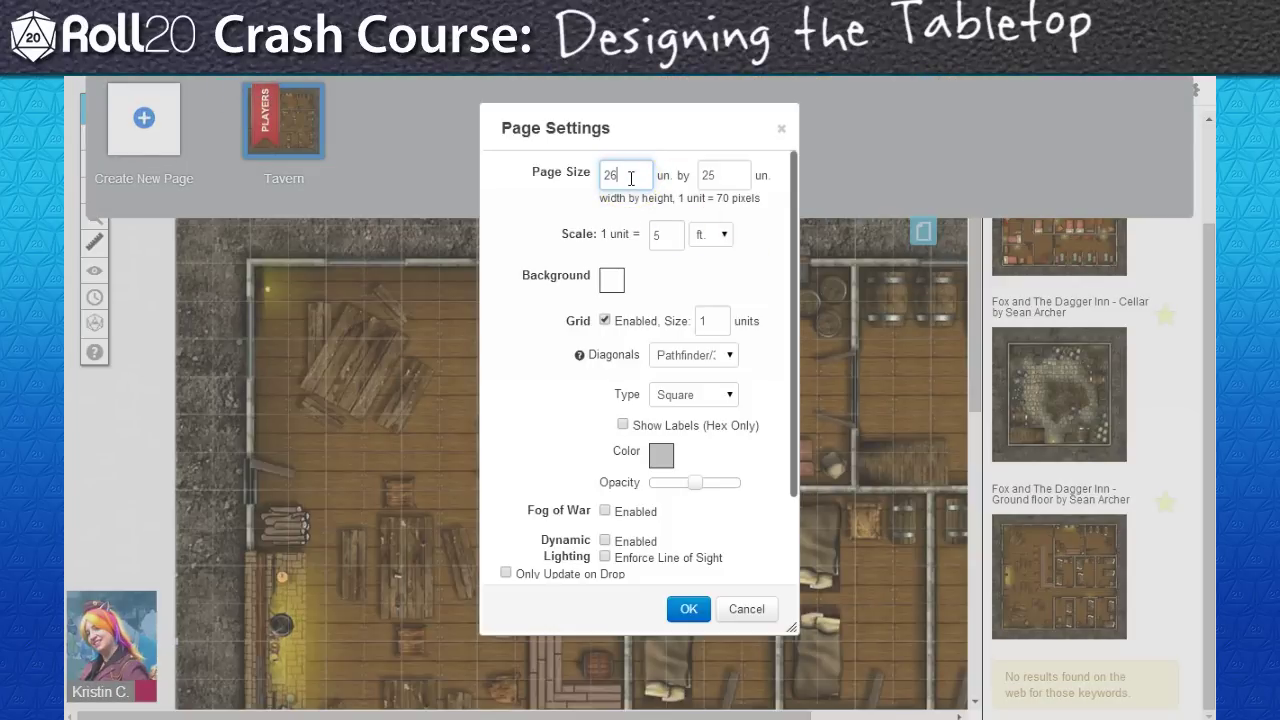
double_click(737, 175)
type("24")
left_click(690, 610)
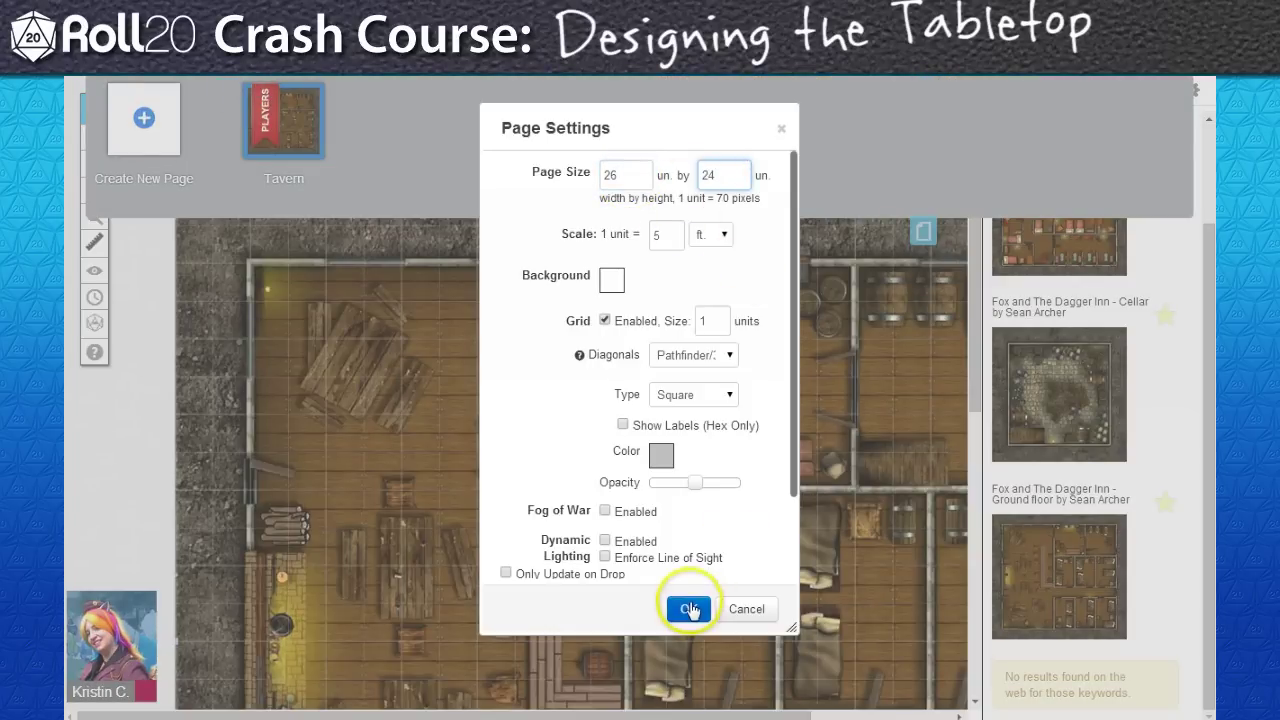
left_click(923, 231)
Step: Zoom out to view the whole map, then zoom to 100% and pan to the bedrooms
left_click(157, 209)
left_click(153, 260)
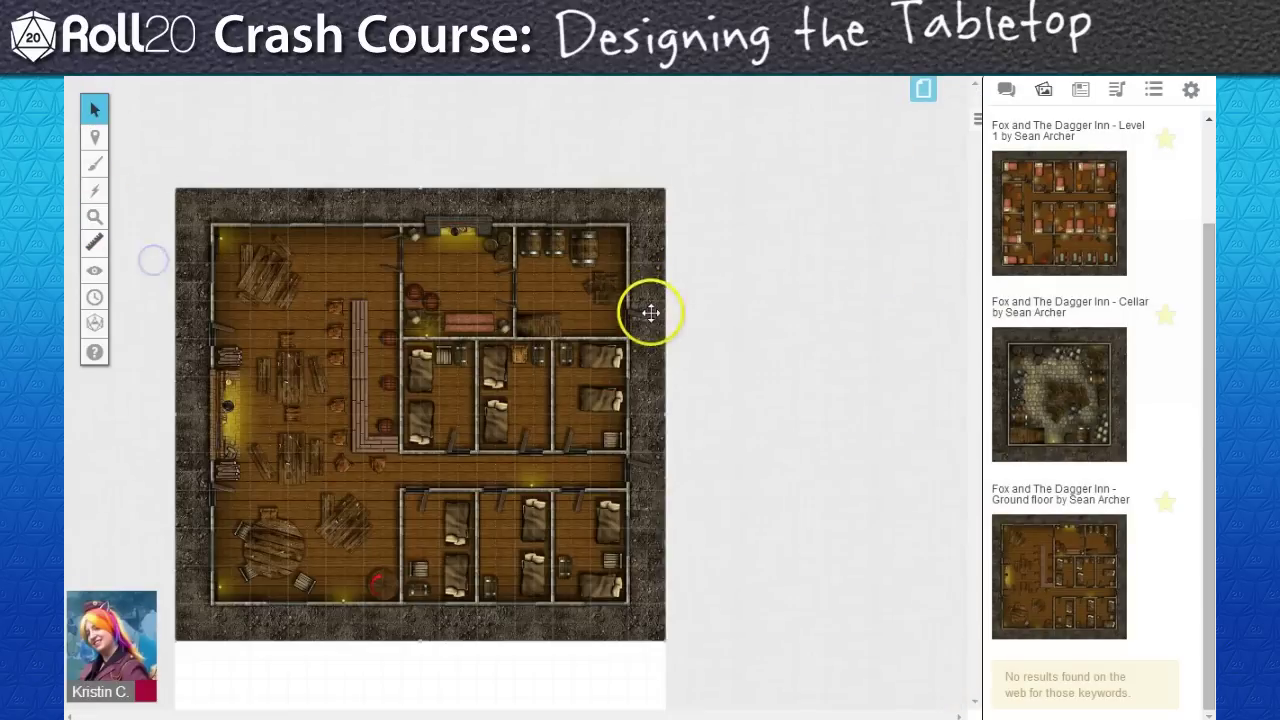
left_click(95, 216)
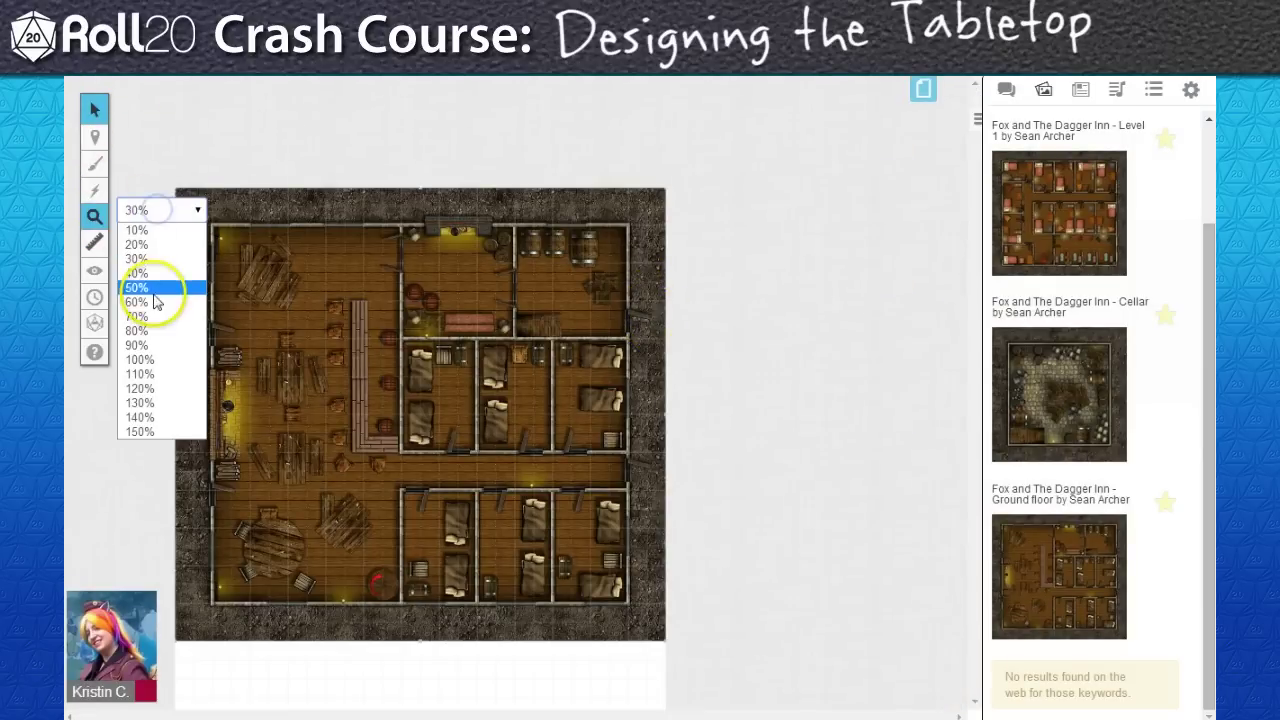
left_click(139, 359)
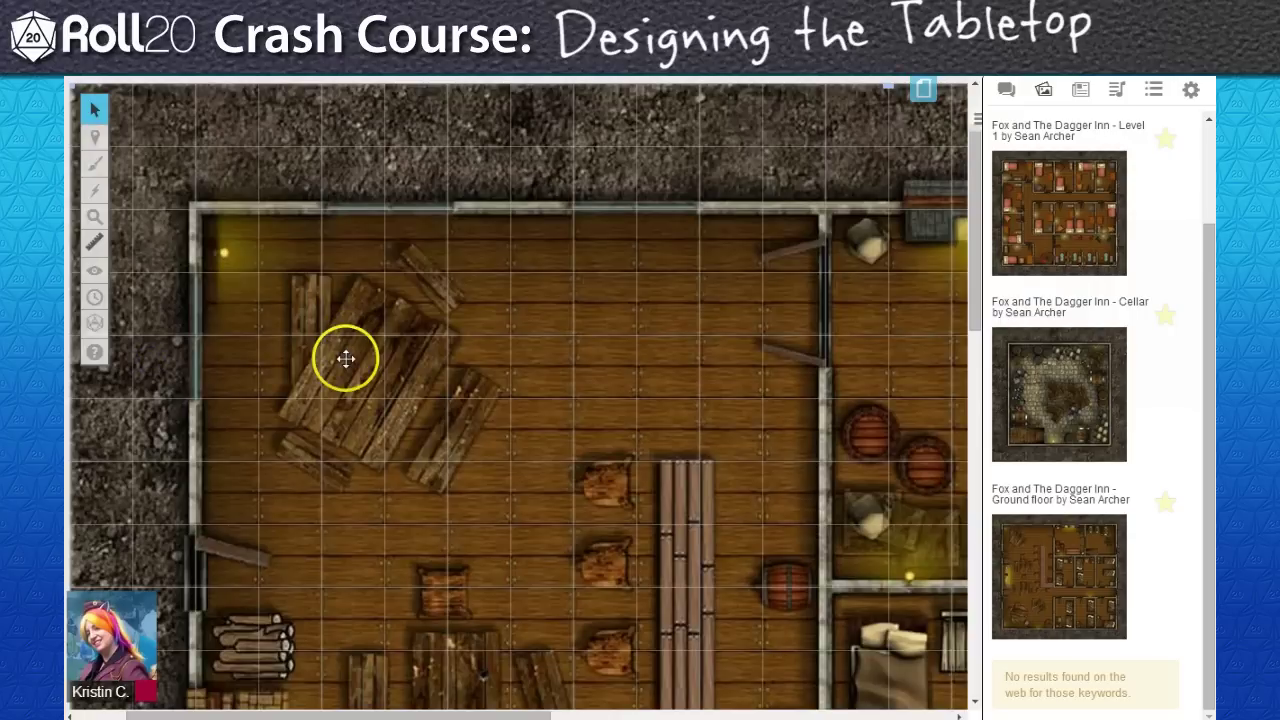
left_click_drag(509, 709, 606, 589)
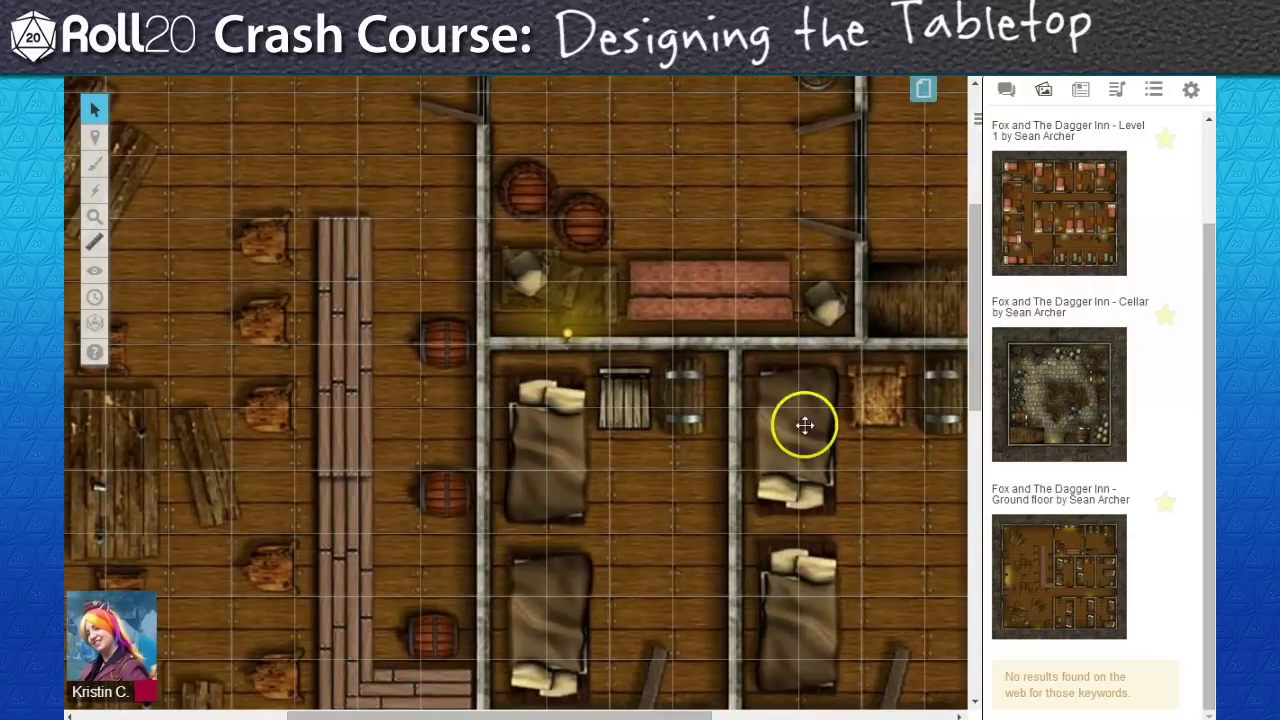
Step: Create a blank Untitled page, then delete it from its page settings
left_click(920, 95)
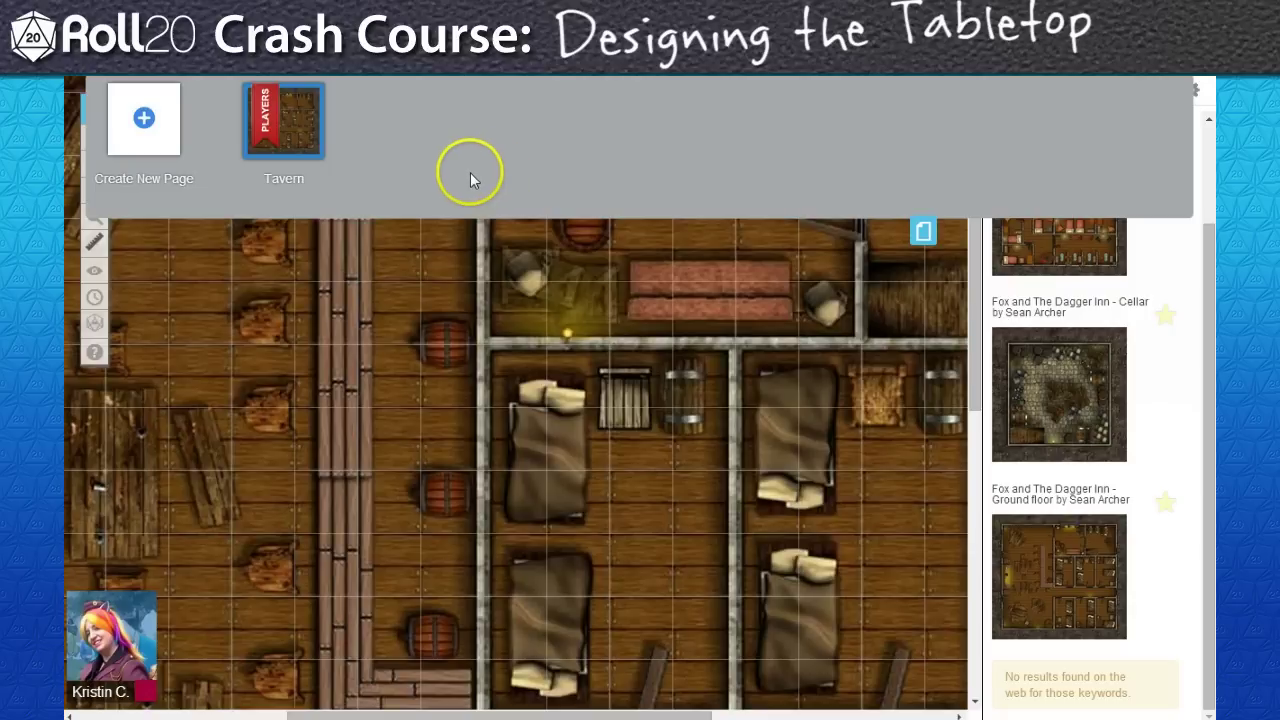
left_click(143, 120)
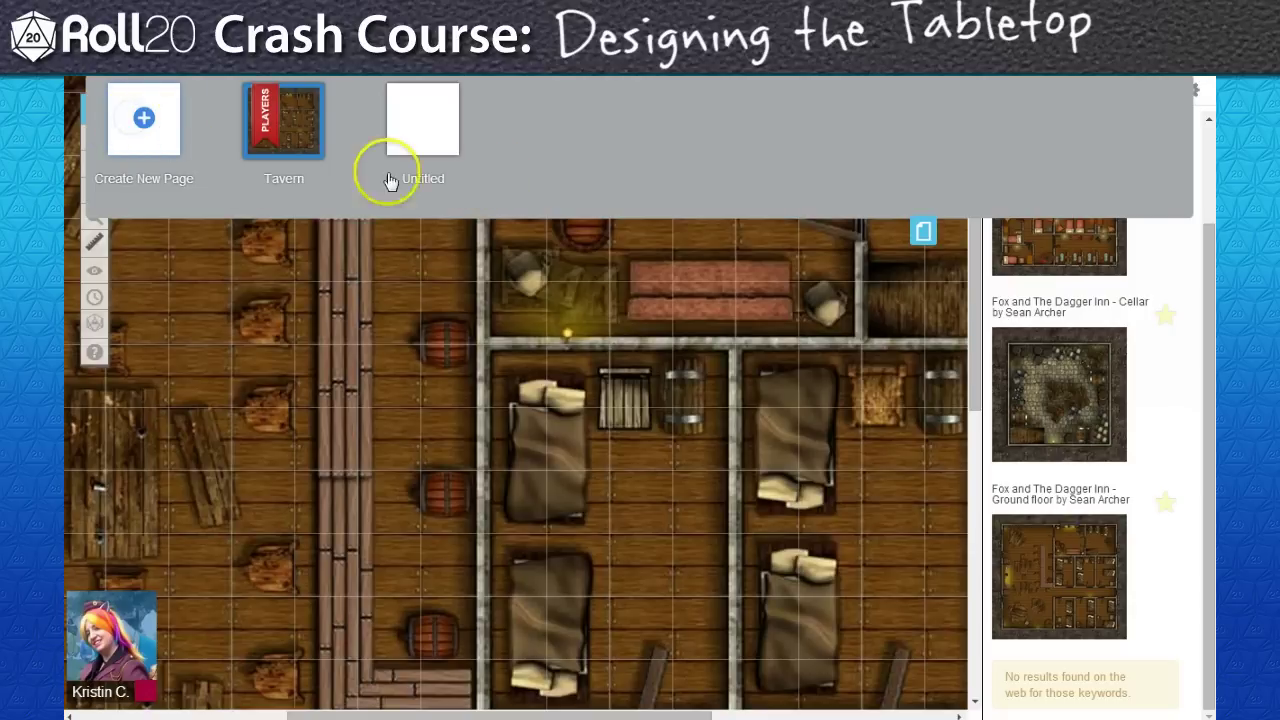
left_click(368, 92)
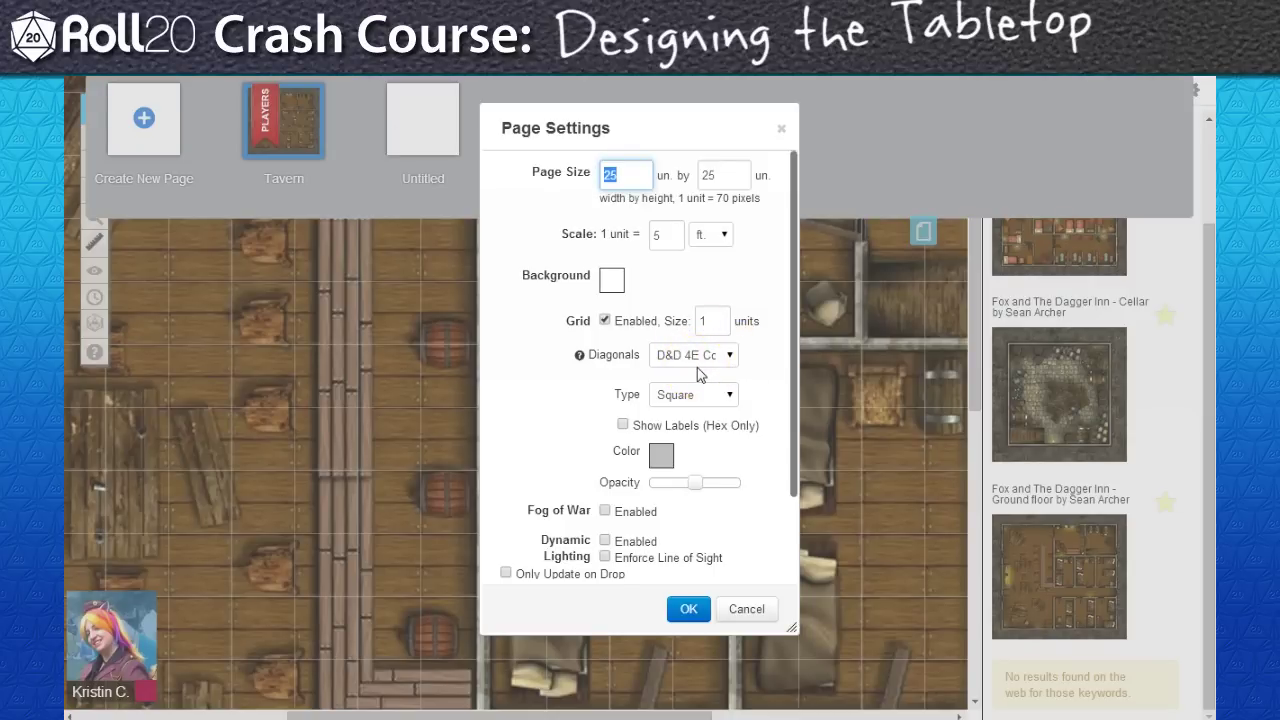
left_click_drag(790, 484, 789, 563)
left_click(735, 559)
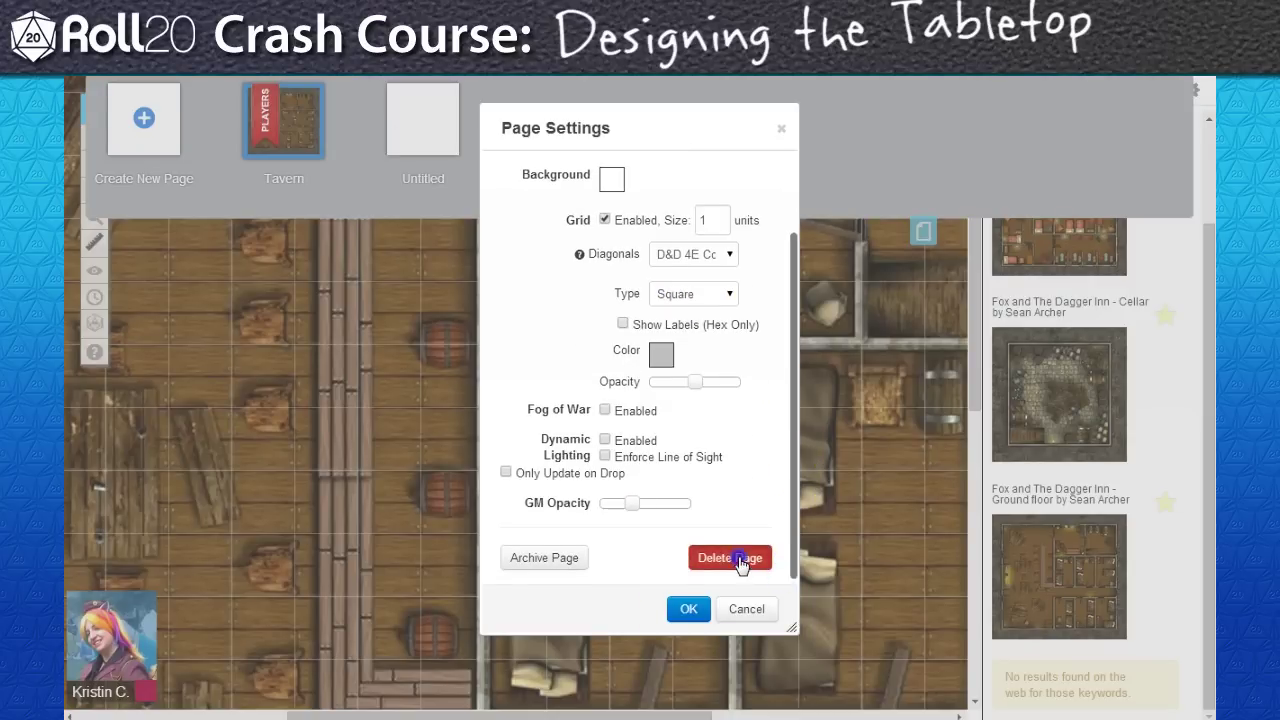
left_click(655, 459)
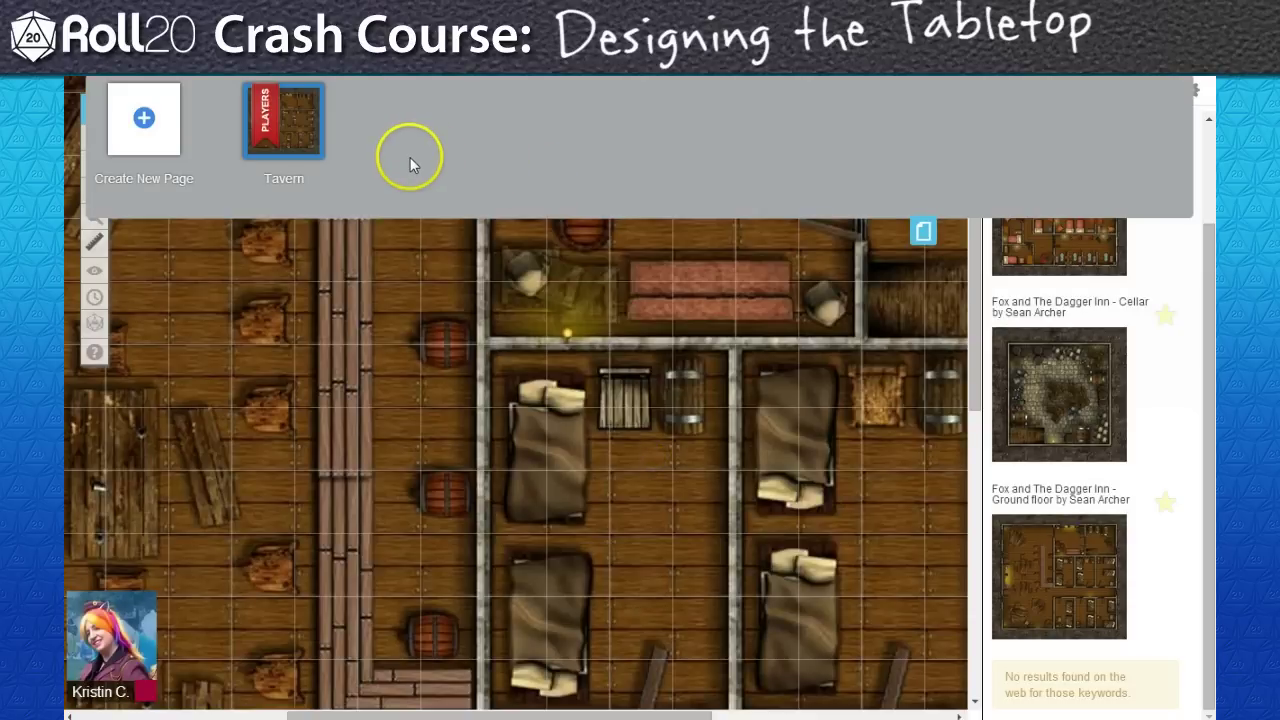
mouse_move(271, 100)
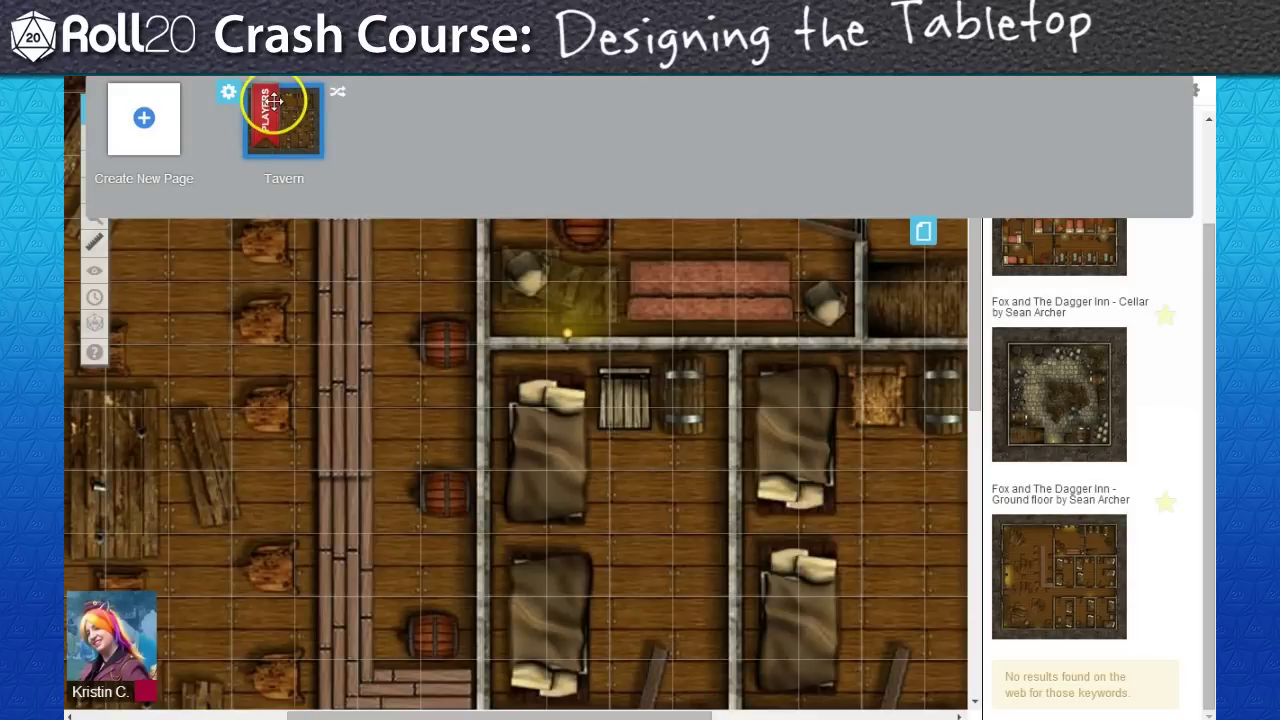
Step: Duplicate the Tavern page, keep its 26 by 24 size, rename the copy 'Sewer' and open it
left_click(338, 96)
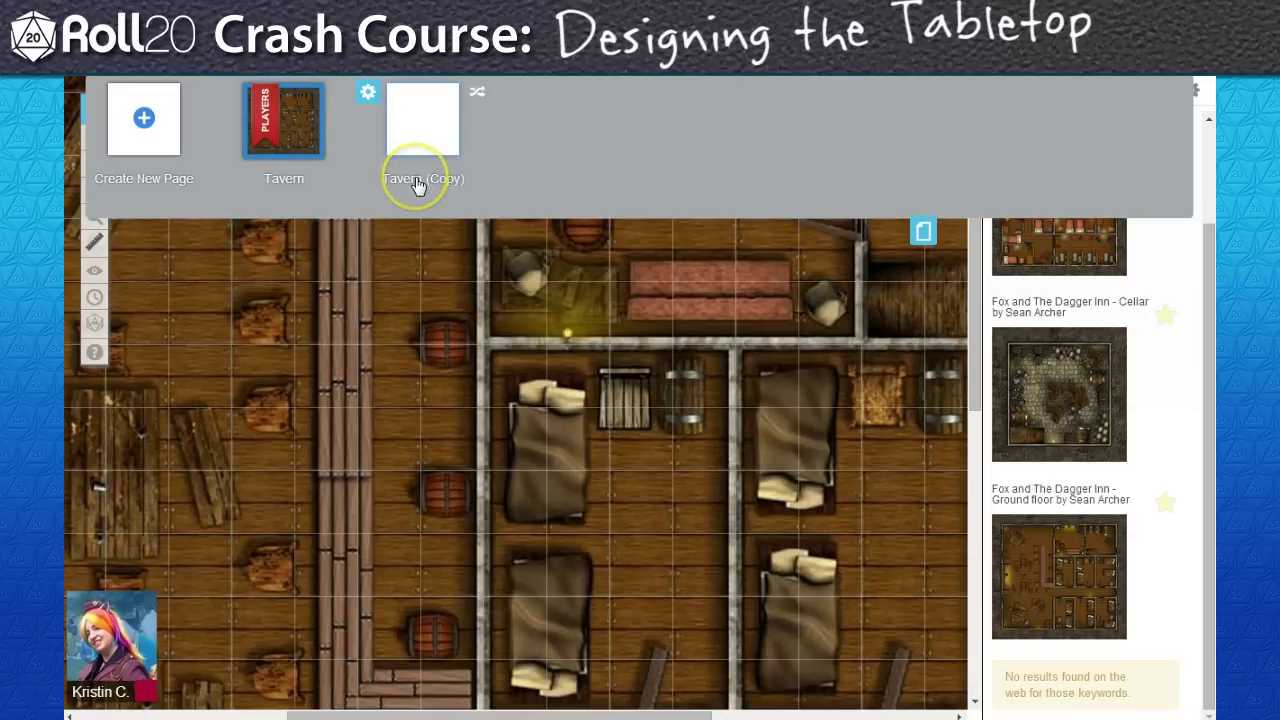
left_click(368, 92)
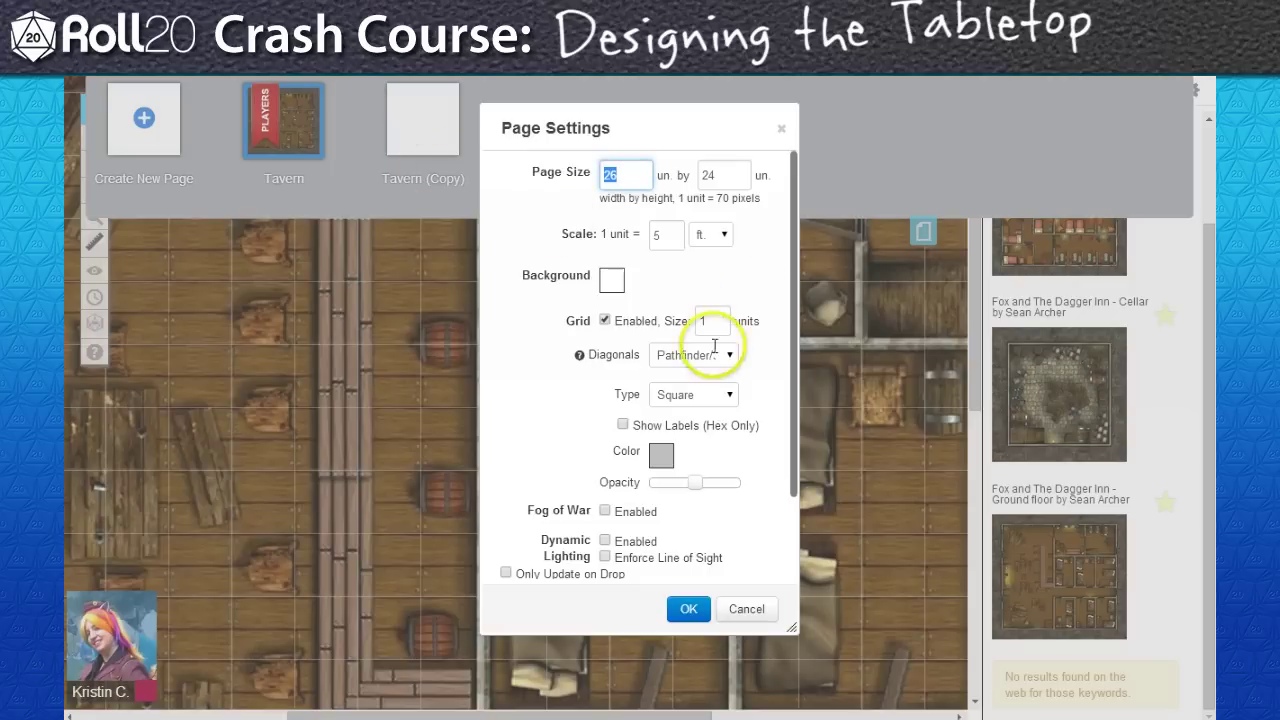
left_click(688, 608)
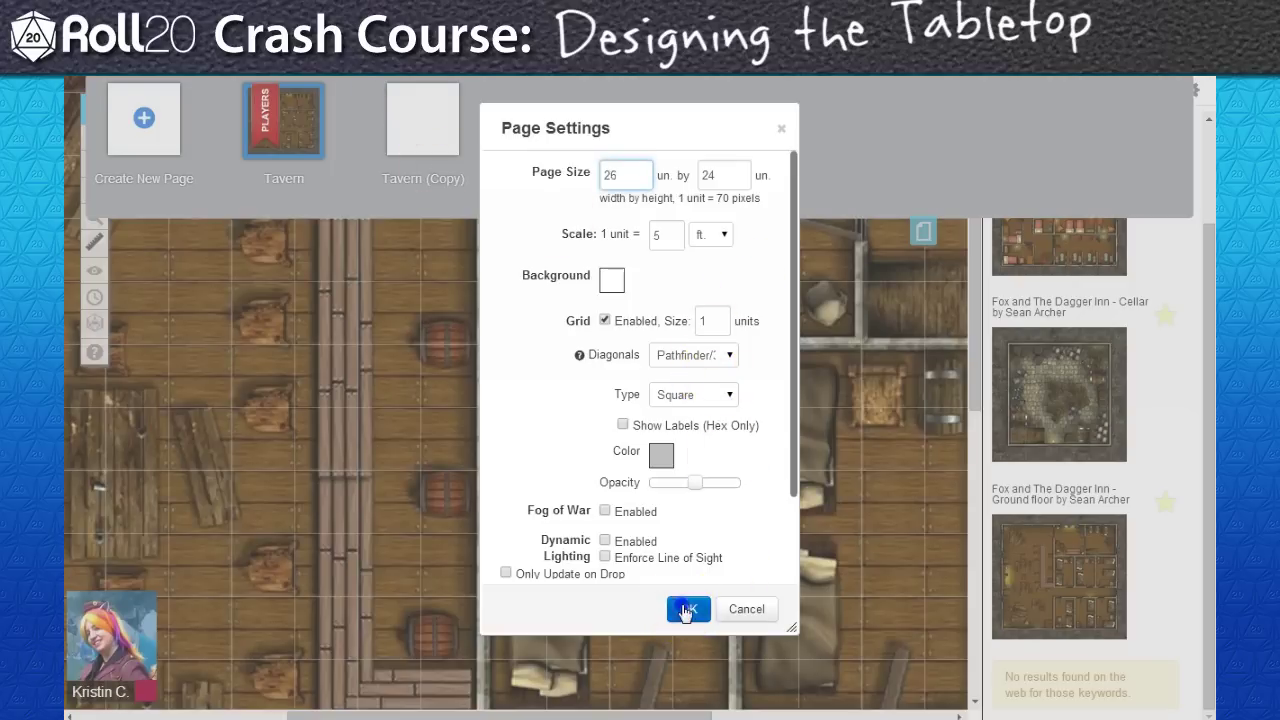
left_click(423, 185)
type("Sewer")
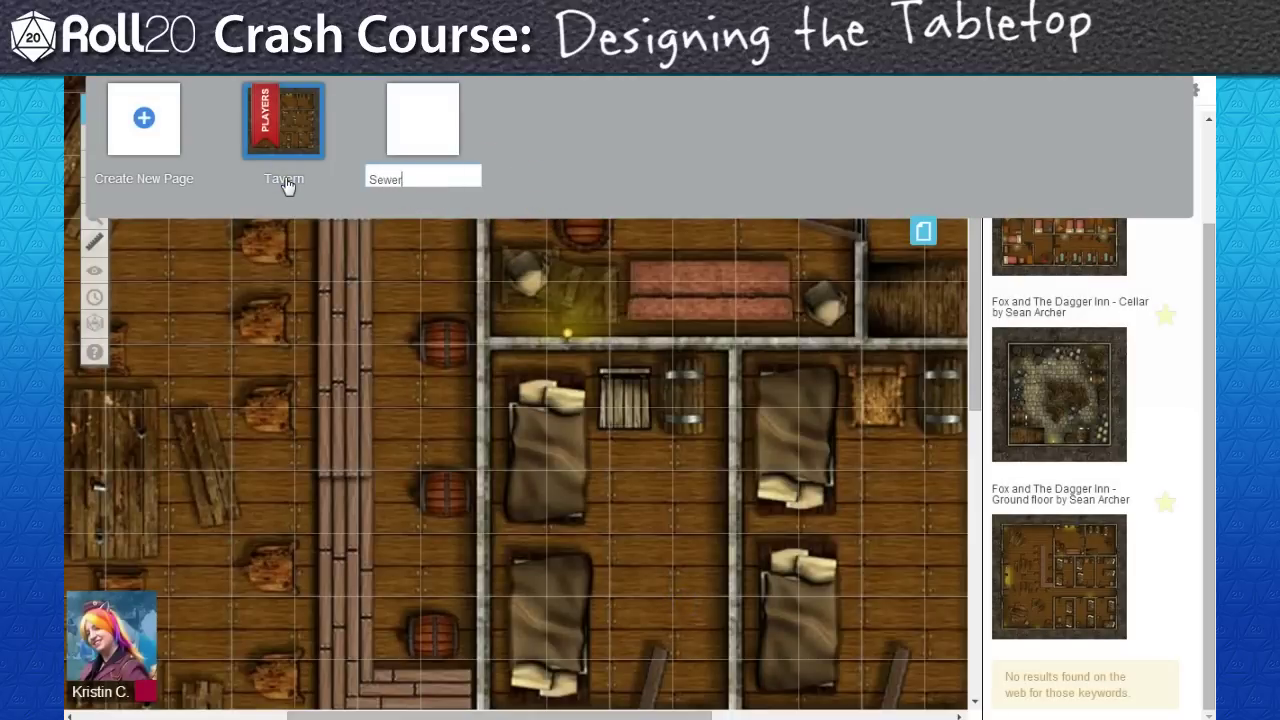
left_click(420, 116)
Step: Zoom the Sewer page out to 30% and search all art for 'Dung'
left_click(94, 215)
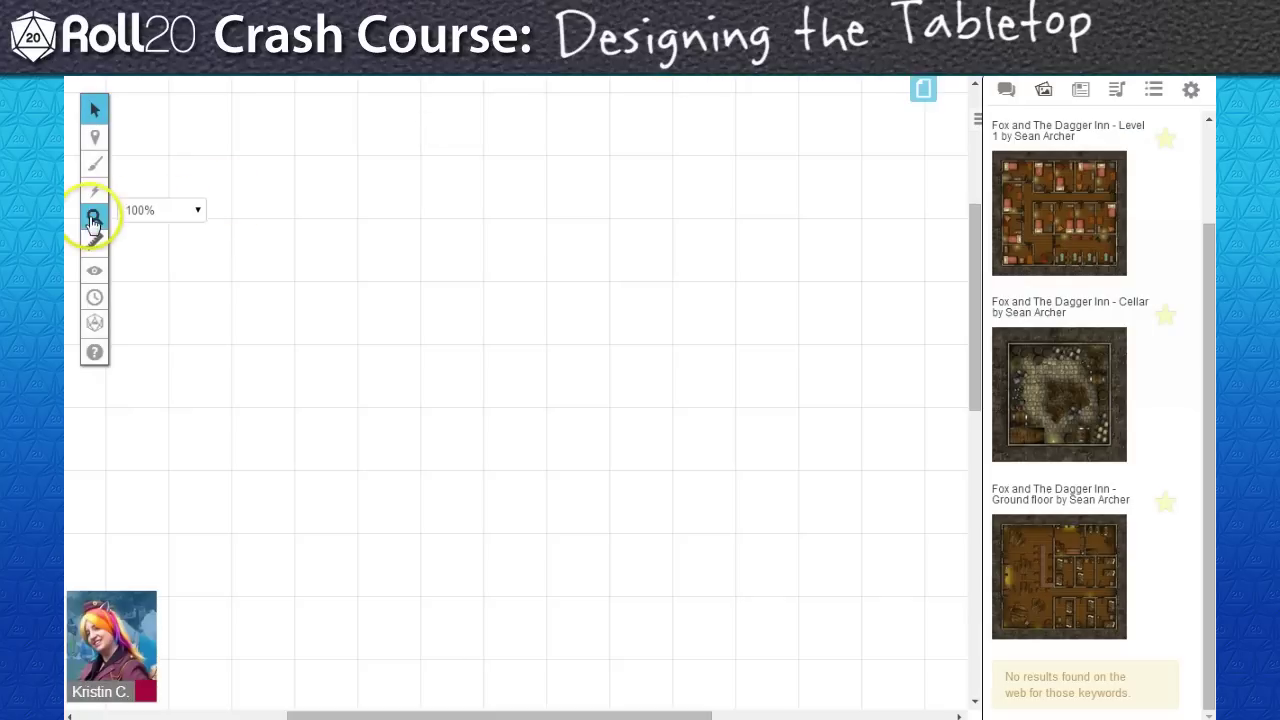
left_click(162, 211)
left_click(162, 268)
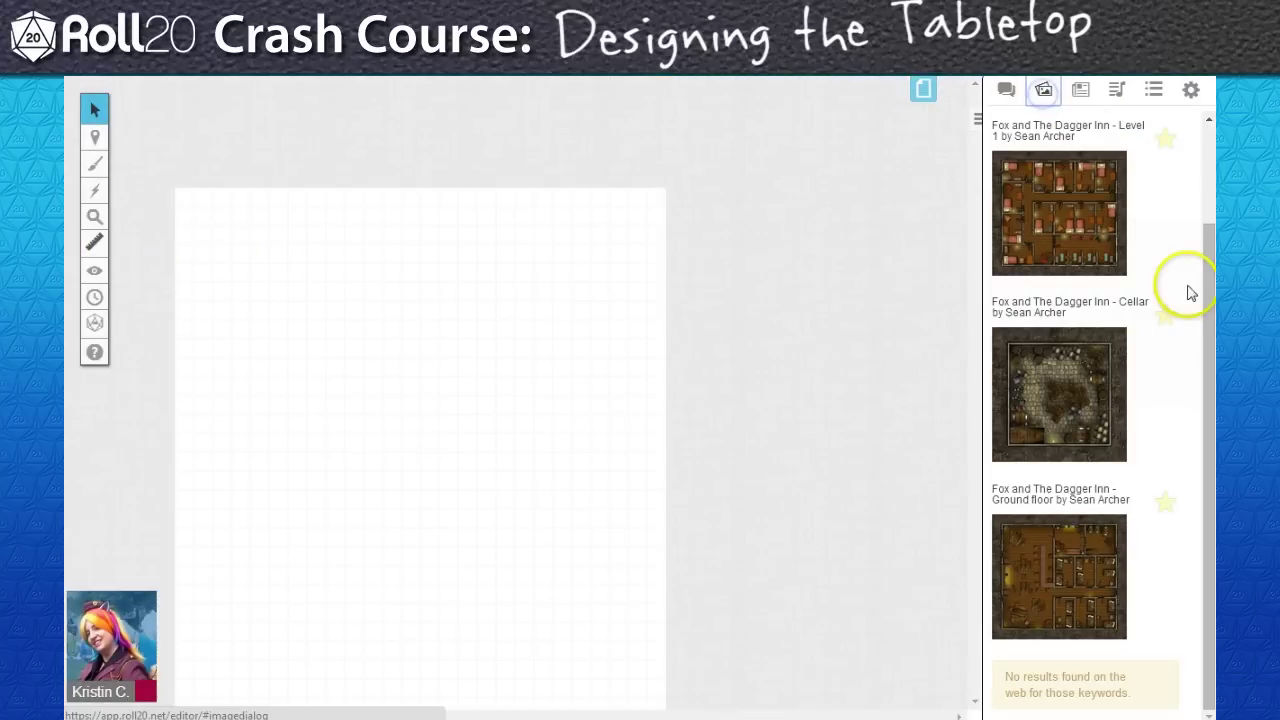
left_click_drag(1189, 289, 1198, 143)
left_click(1120, 134)
left_click(1102, 158)
triple_click(1102, 172)
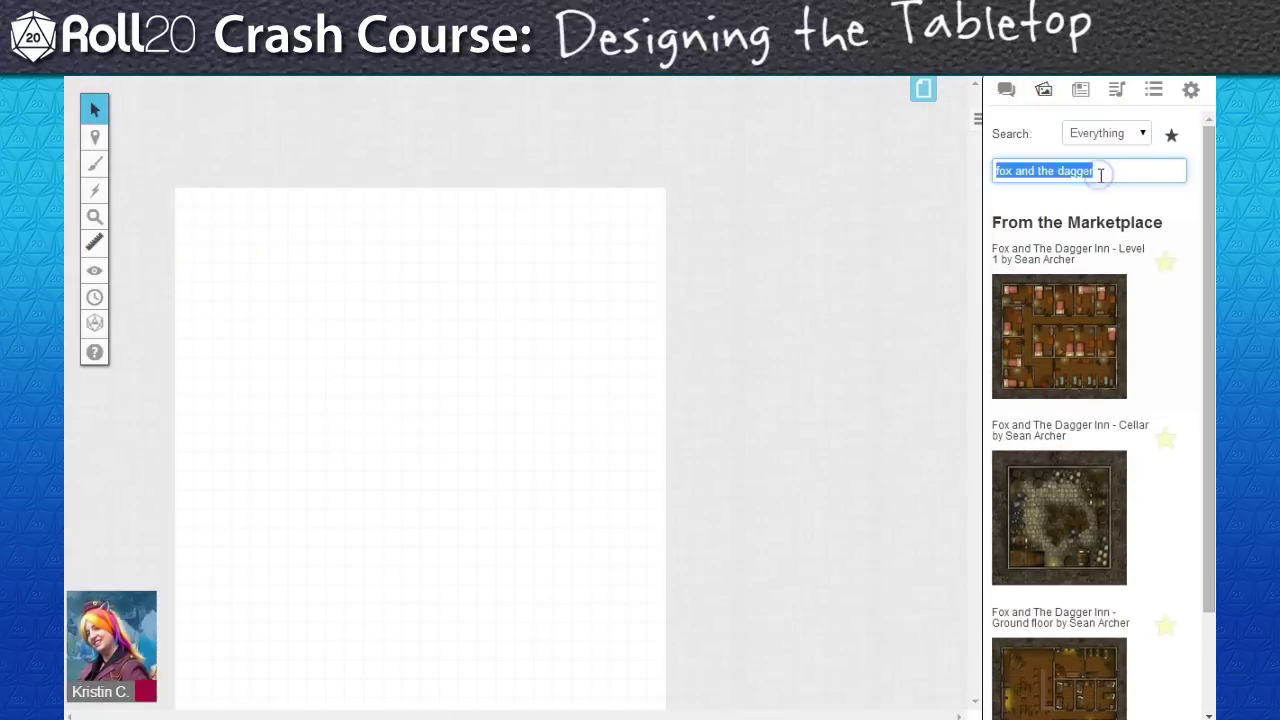
type("Dungeon Delve Level")
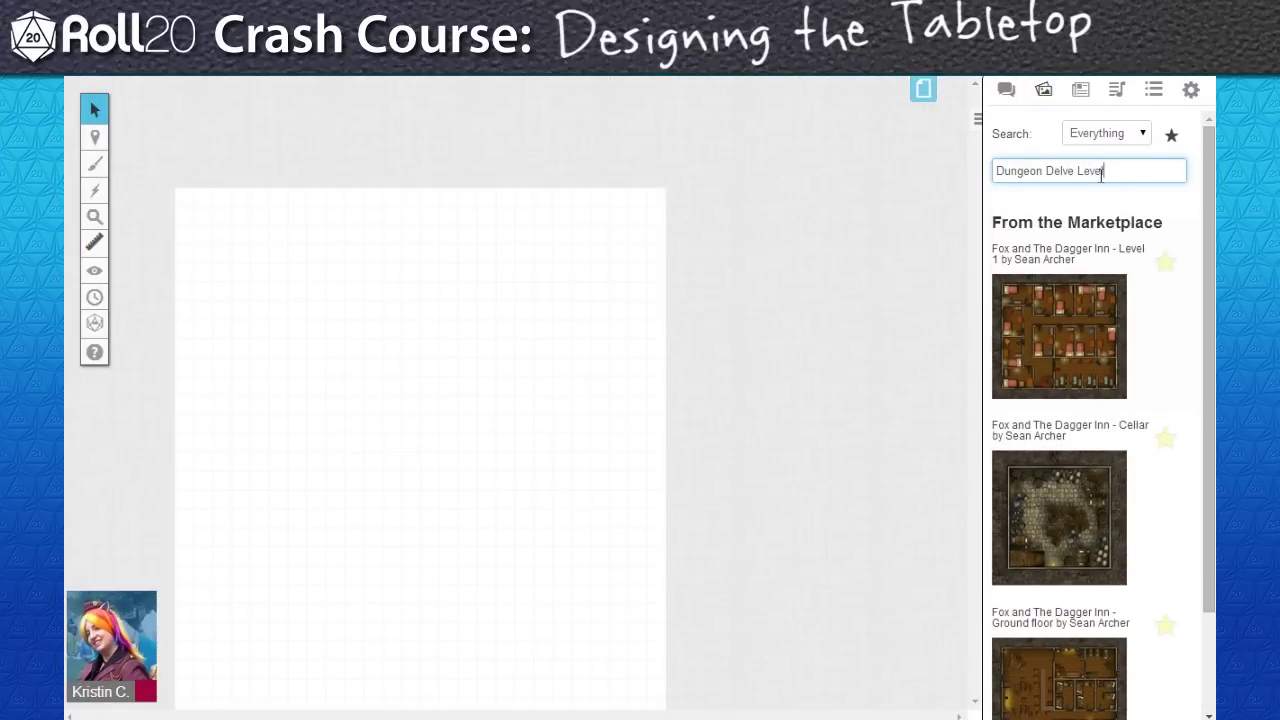
Step: Place the Dungeon Delve Level 3 map and resize it to 19 units wide
left_click_drag(1063, 323, 359, 340)
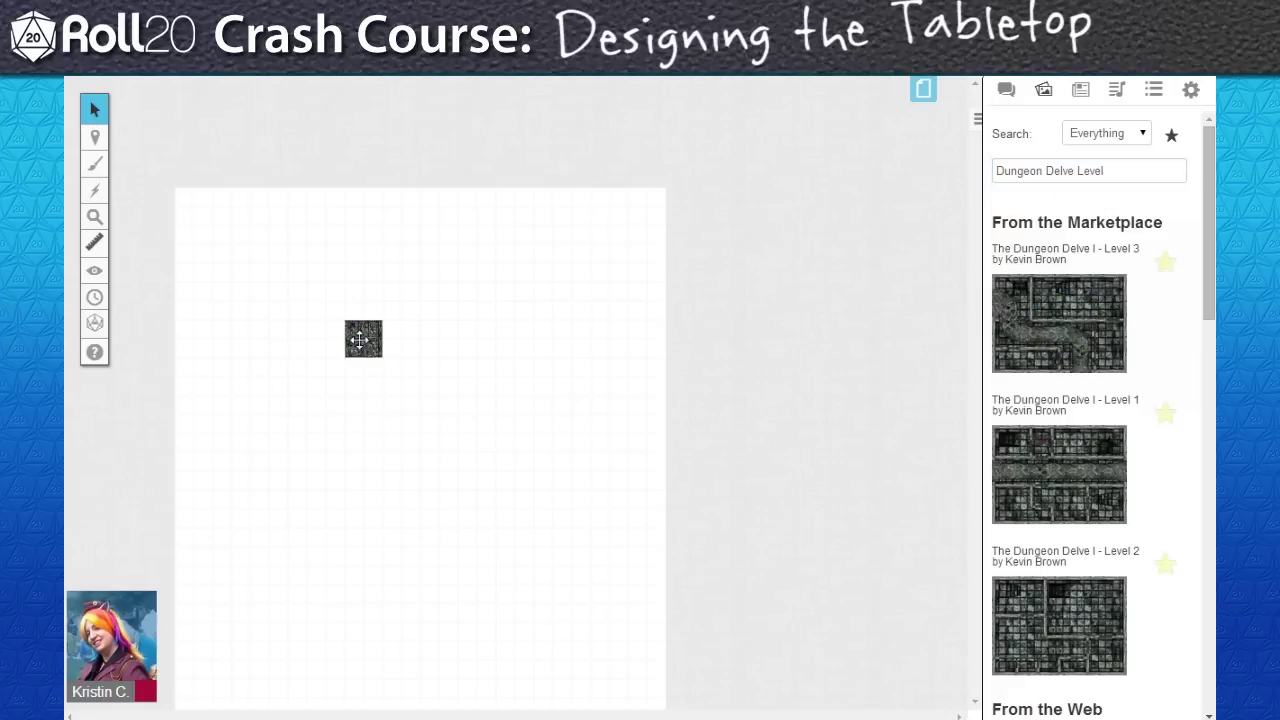
right_click(364, 347)
left_click(520, 363)
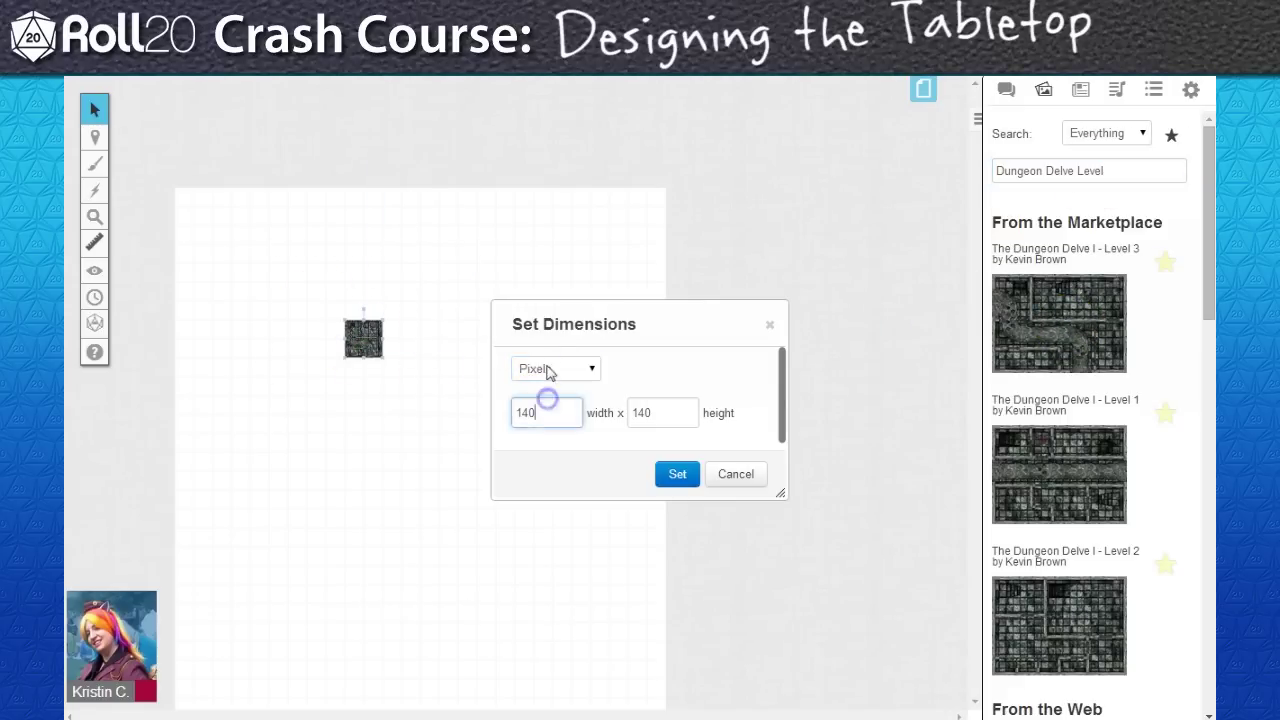
left_click(555, 368)
left_click(548, 398)
double_click(549, 416)
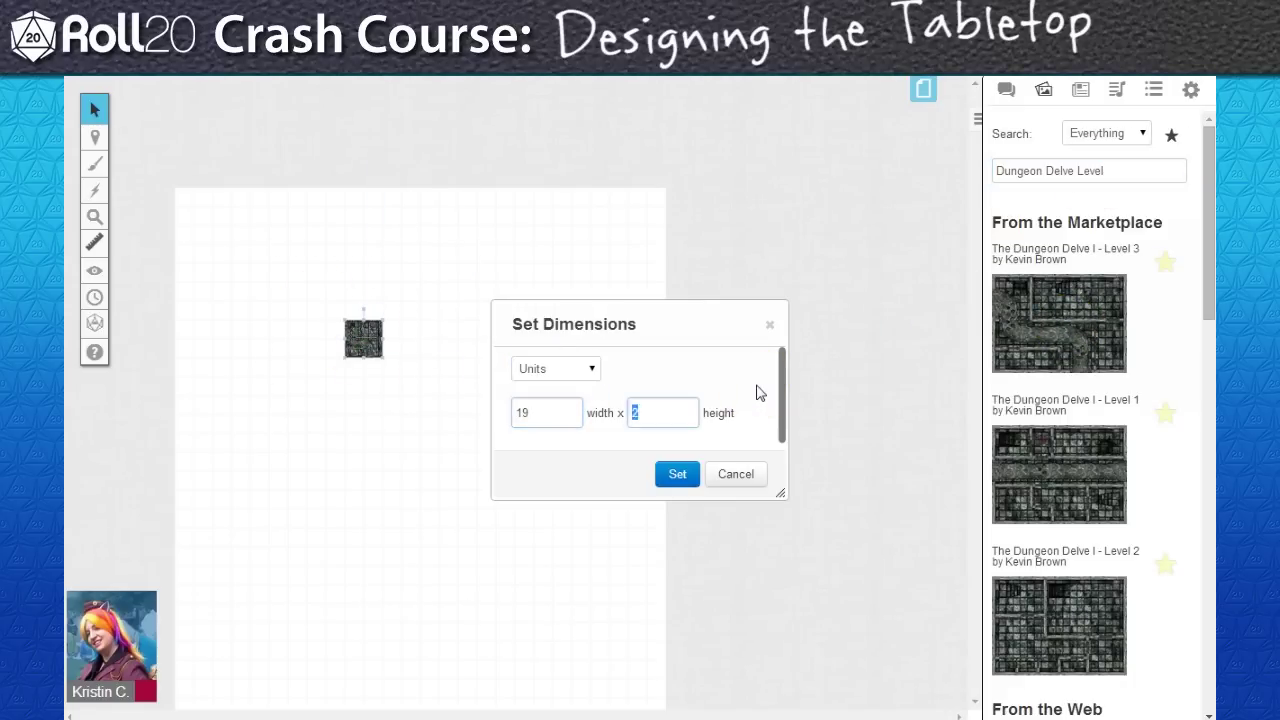
left_click(675, 474)
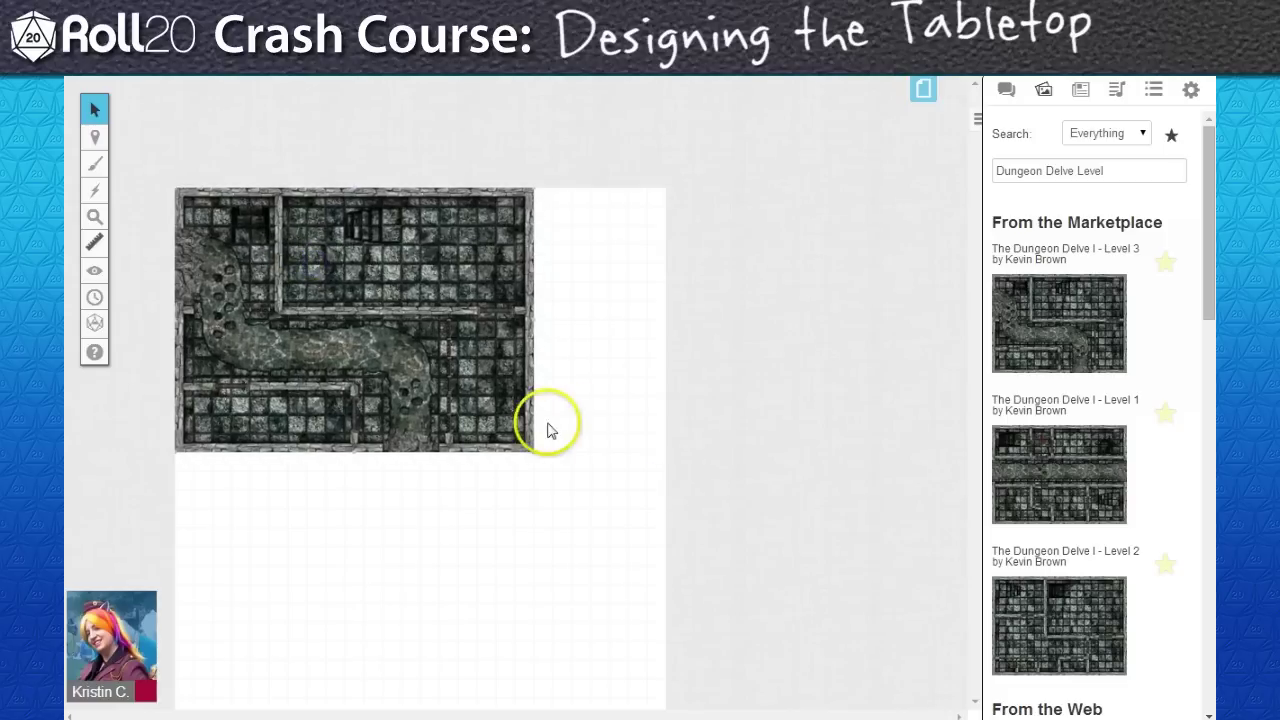
Step: Place the Dungeon Delve Level 2 map, size it 19 by 14 units and stack it under Level 3
left_click_drag(983, 617, 380, 543)
right_click(382, 545)
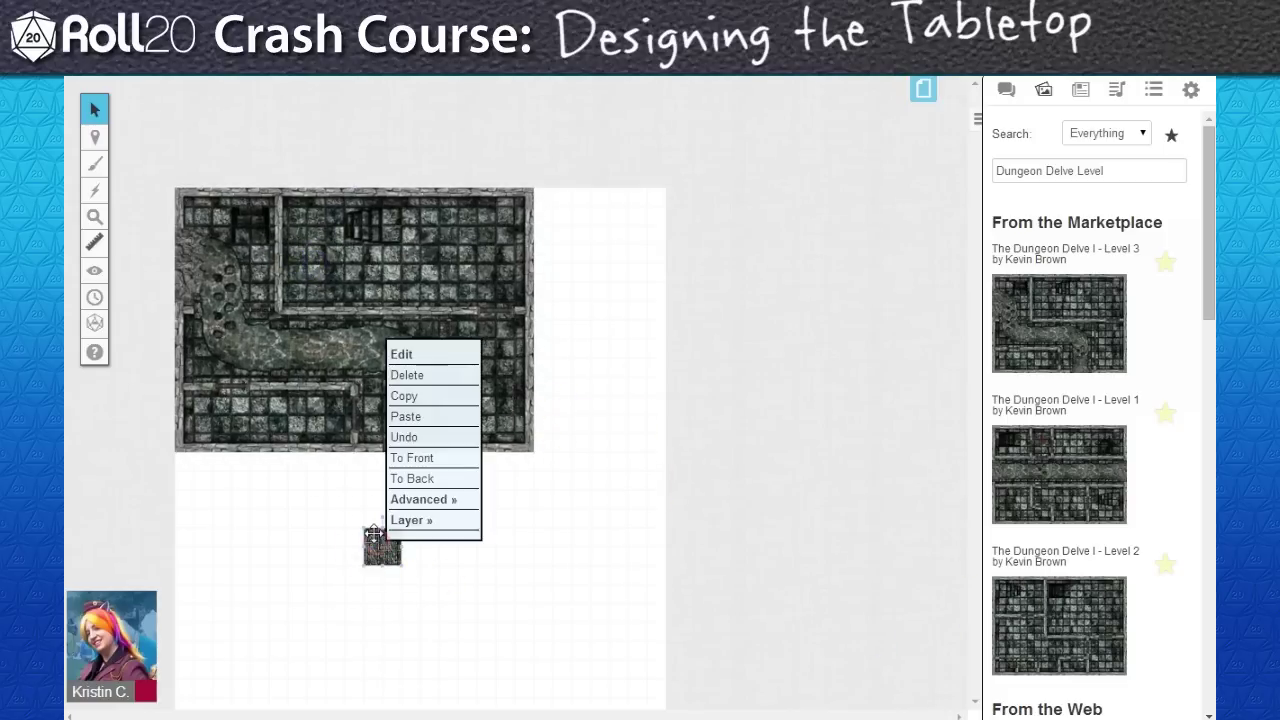
mouse_move(438, 505)
left_click(528, 559)
left_click(555, 368)
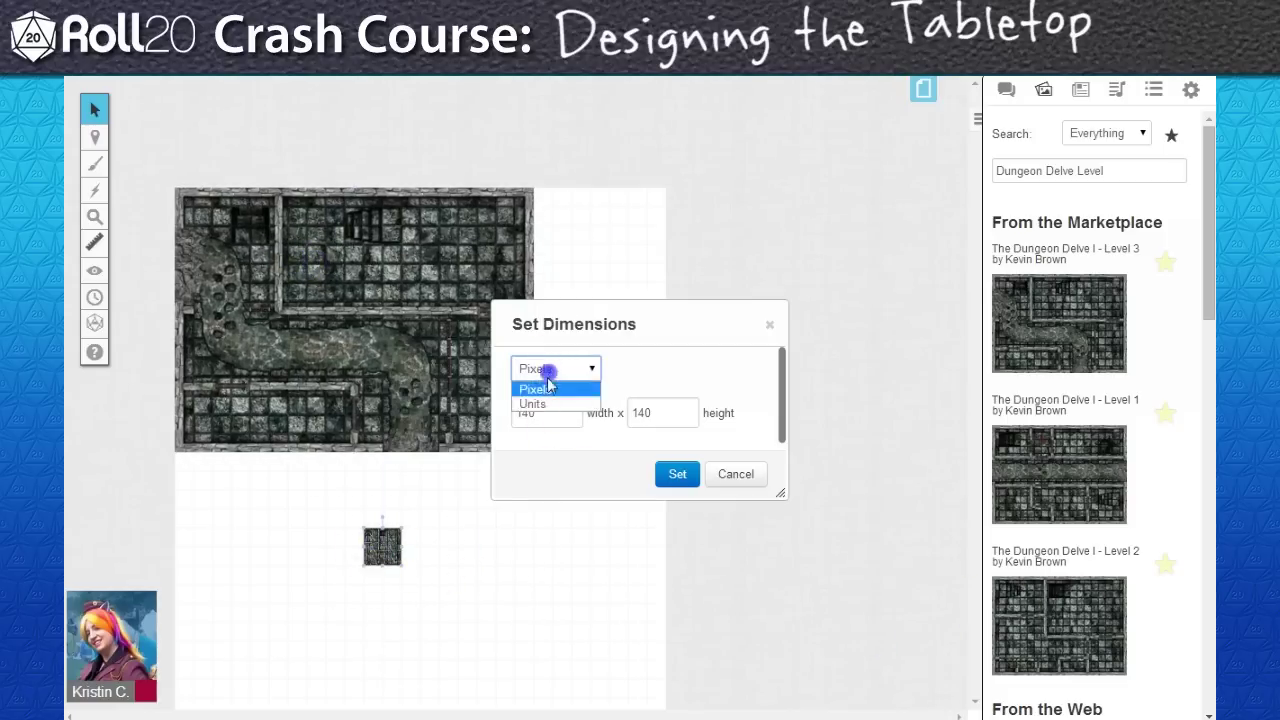
left_click(530, 397)
double_click(545, 415)
key("Tab")
type("14")
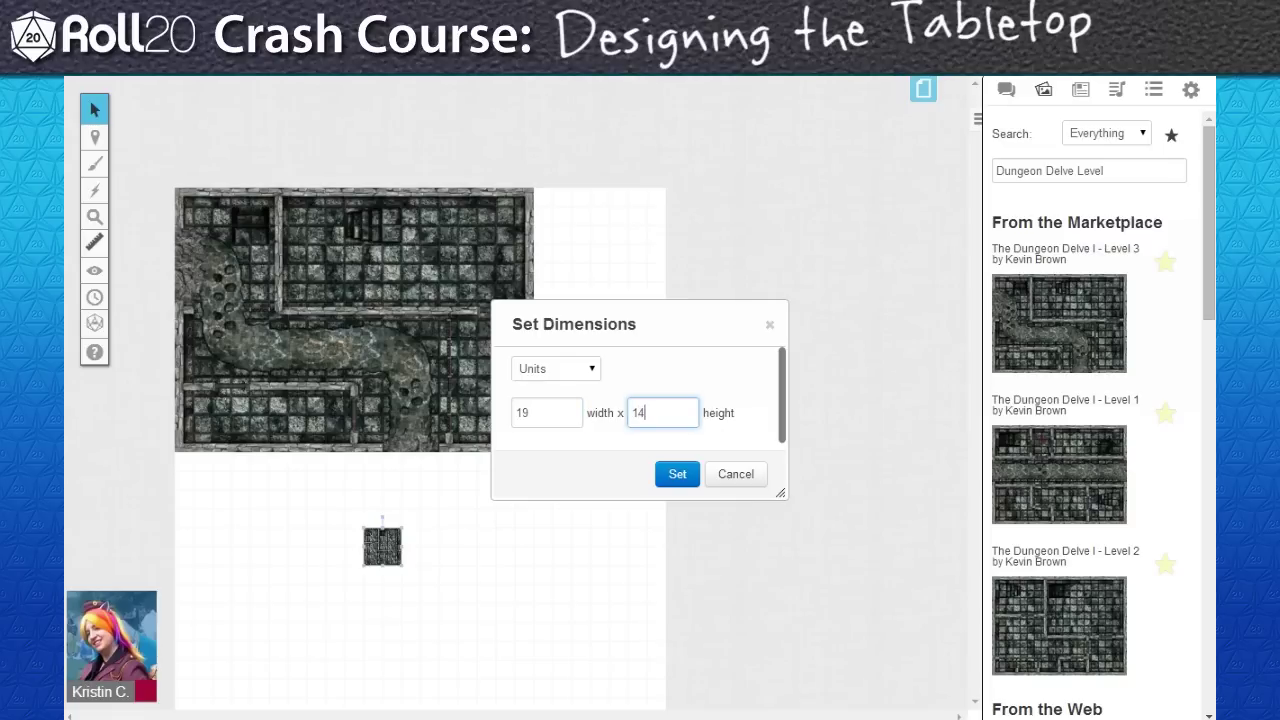
left_click(672, 482)
left_click_drag(514, 471, 457, 522)
left_click(614, 466)
Step: Change the Sewer page size to 19 by 28 units and zoom in on the map
left_click(937, 90)
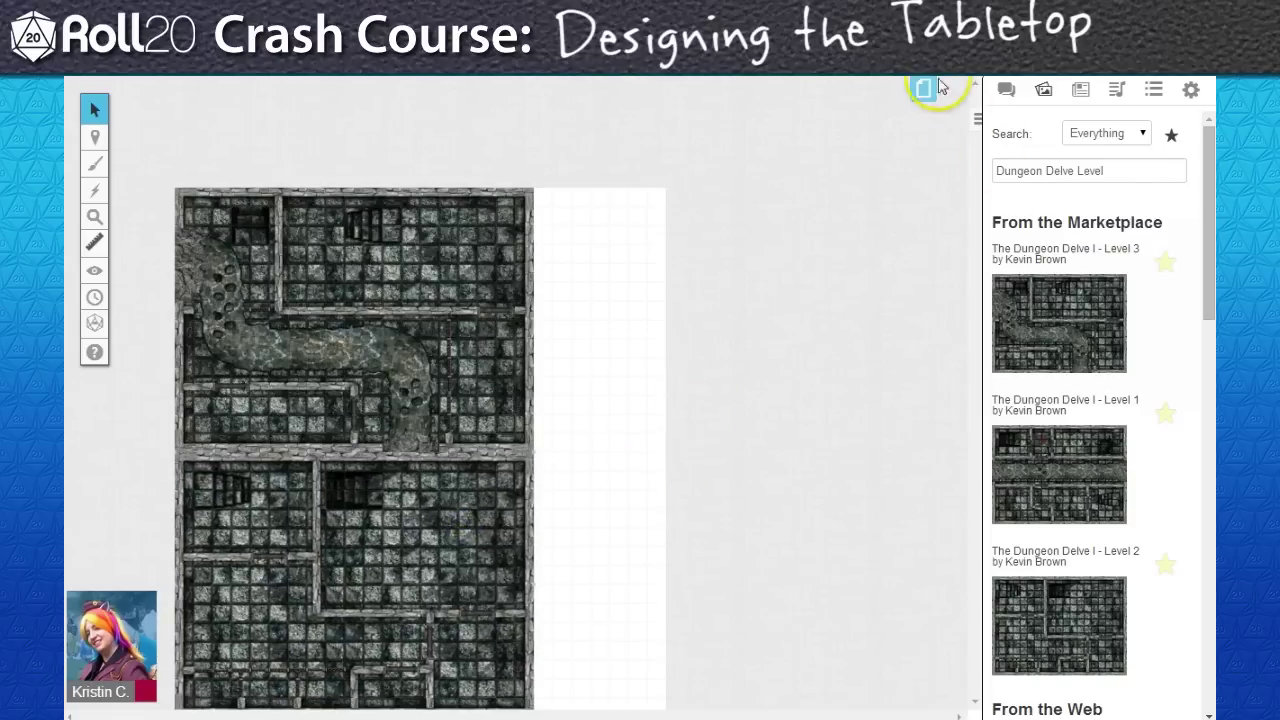
left_click(395, 95)
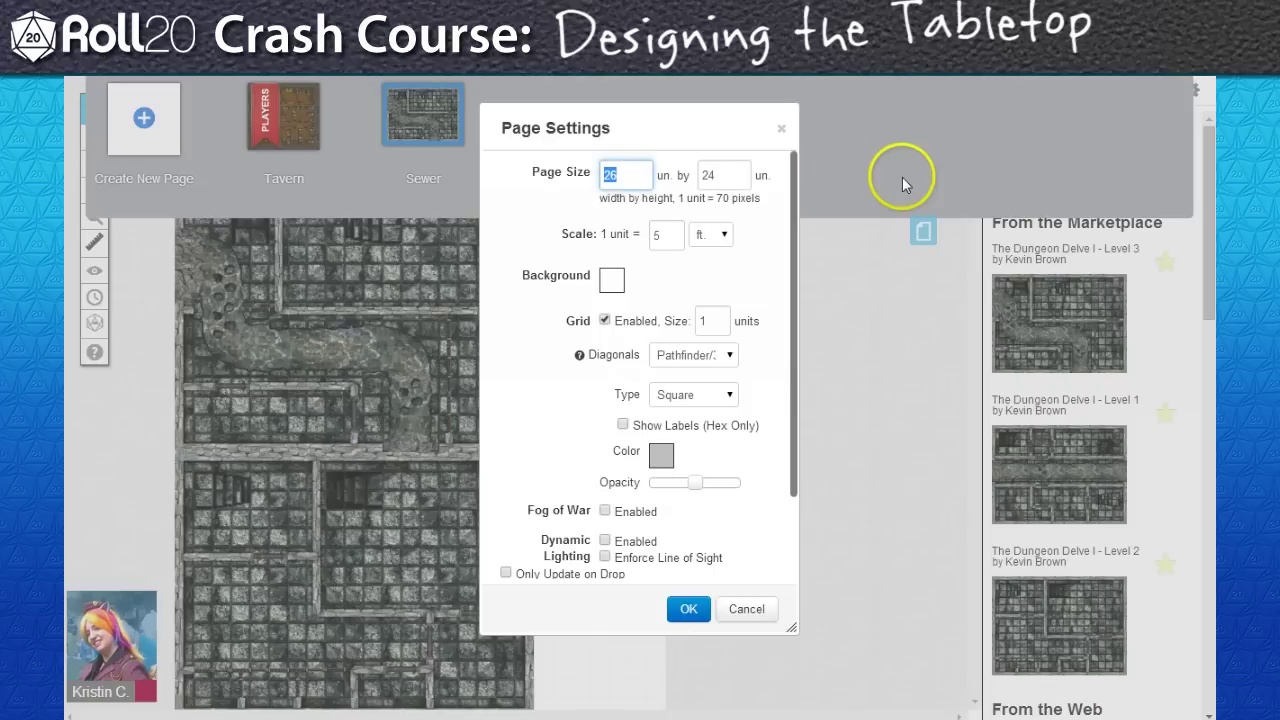
double_click(728, 179)
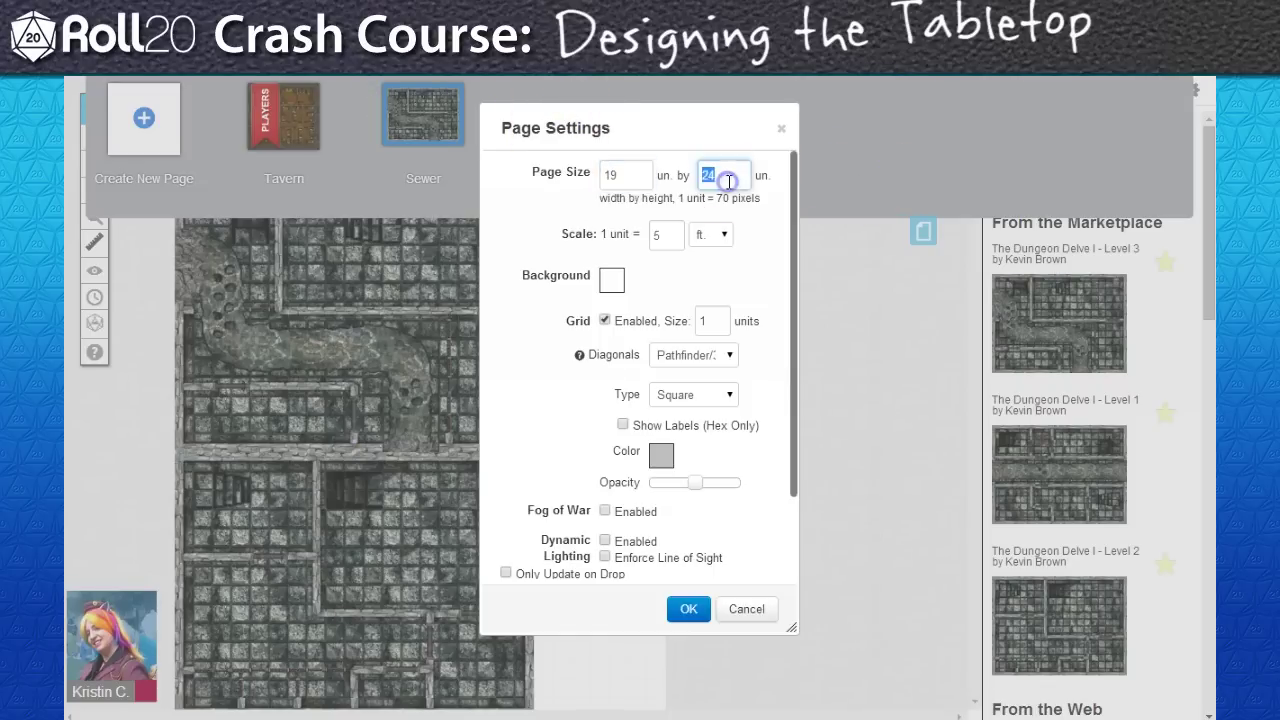
type("28")
left_click(688, 608)
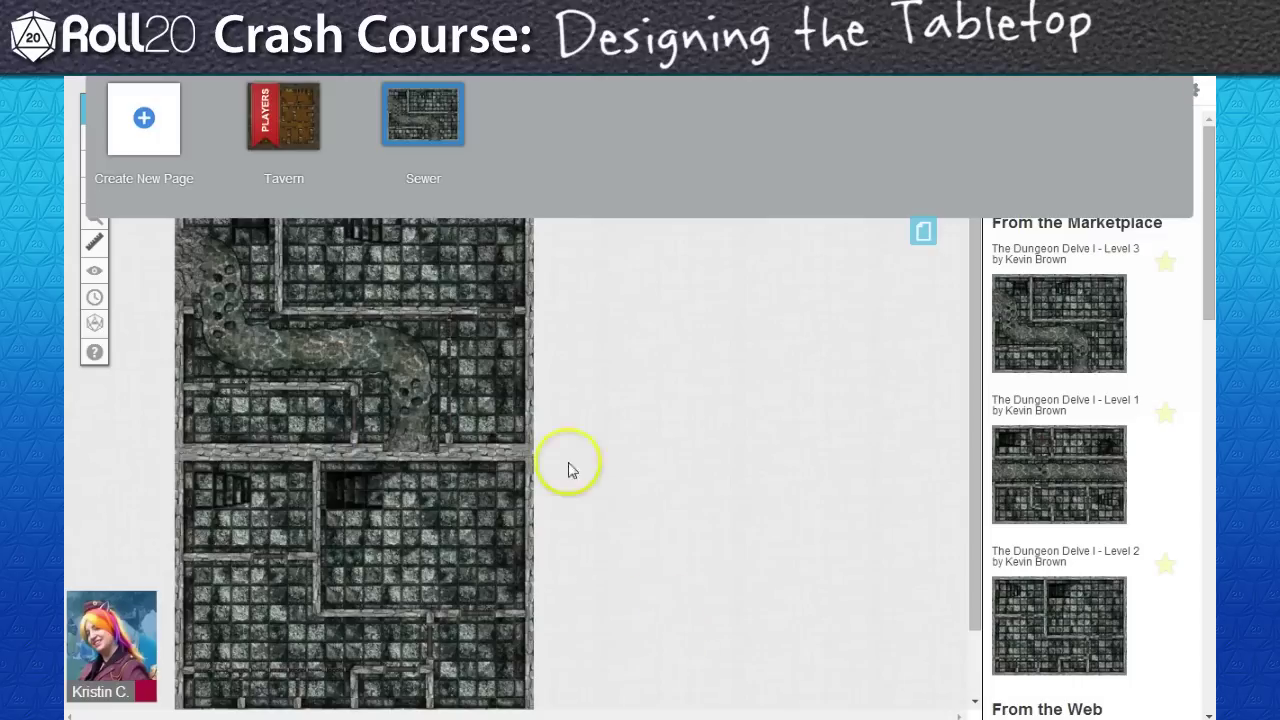
left_click(923, 231)
left_click(104, 226)
Step: Paste a copy of the torch and move it about two squares up the sewer wall
left_click(177, 363)
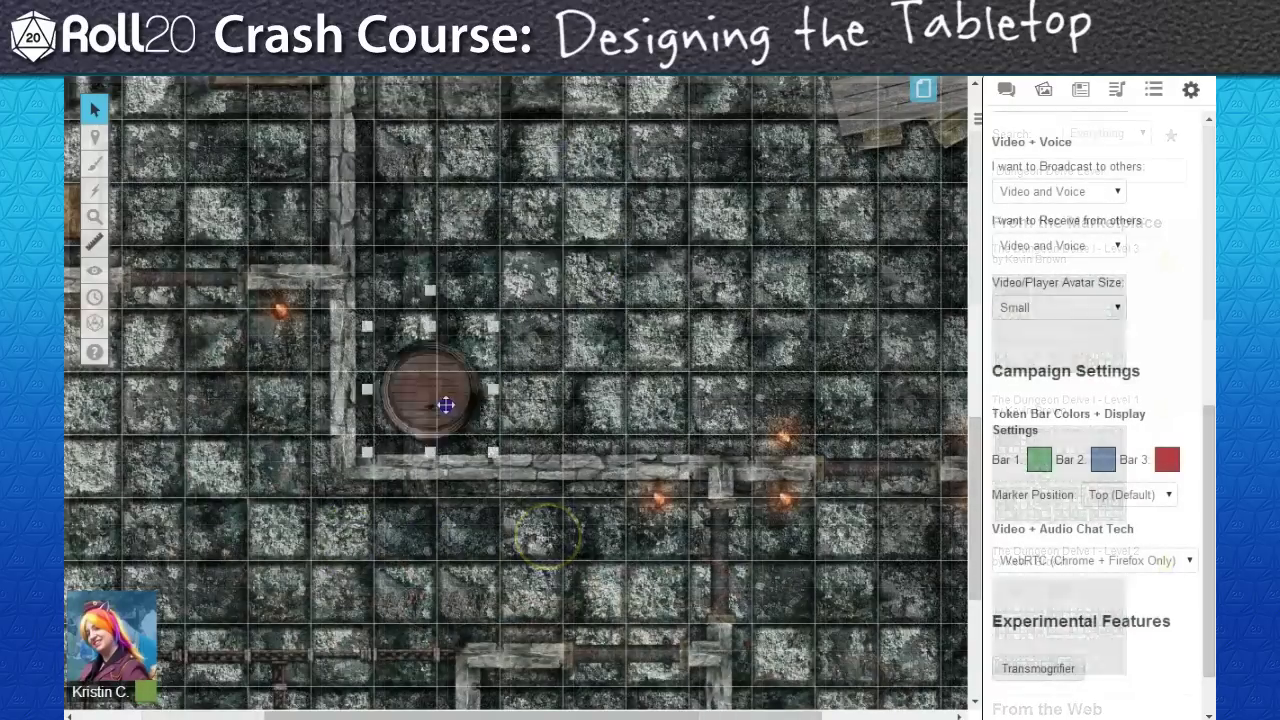
left_click(445, 395)
left_click(540, 531)
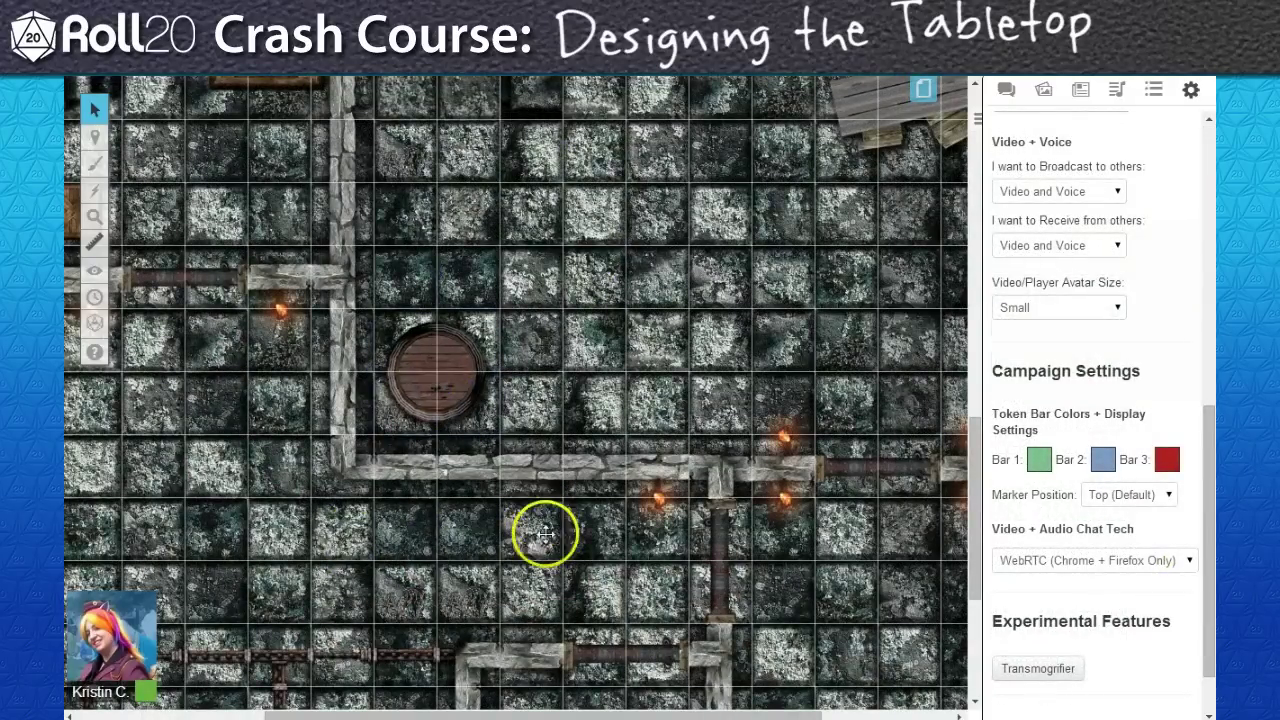
key("ctrl+v")
left_click(465, 612)
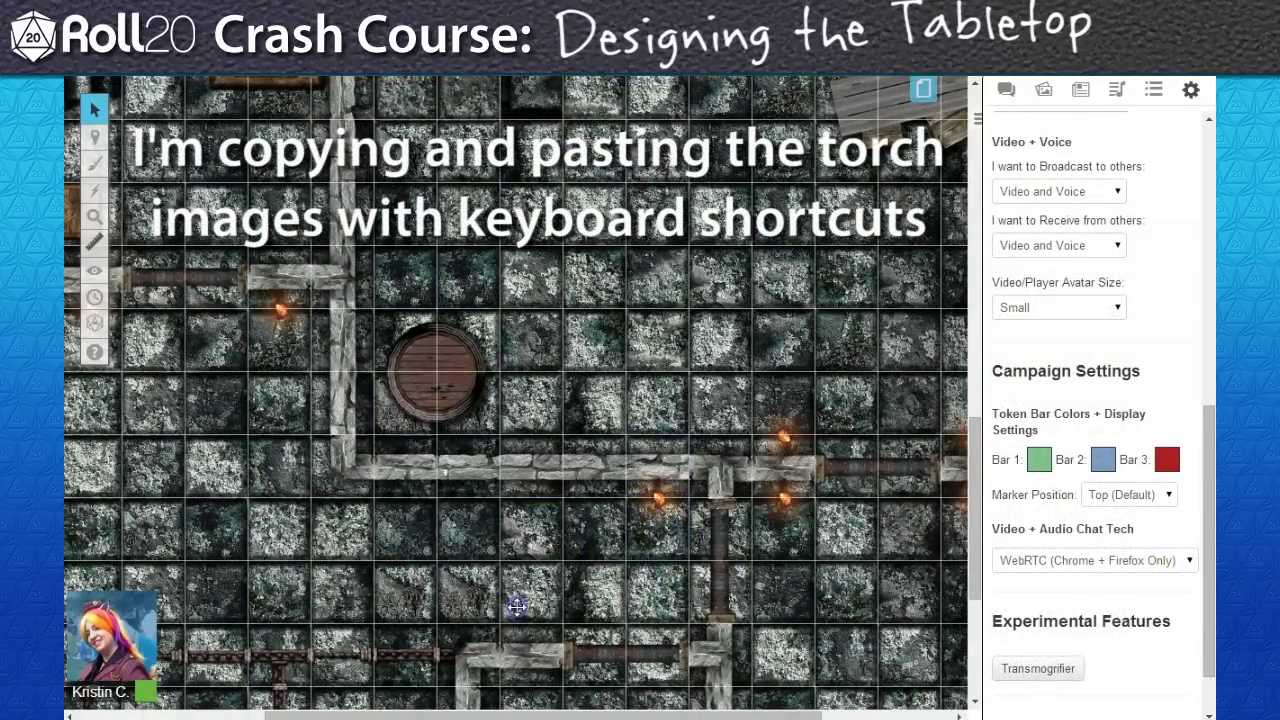
left_click(517, 605)
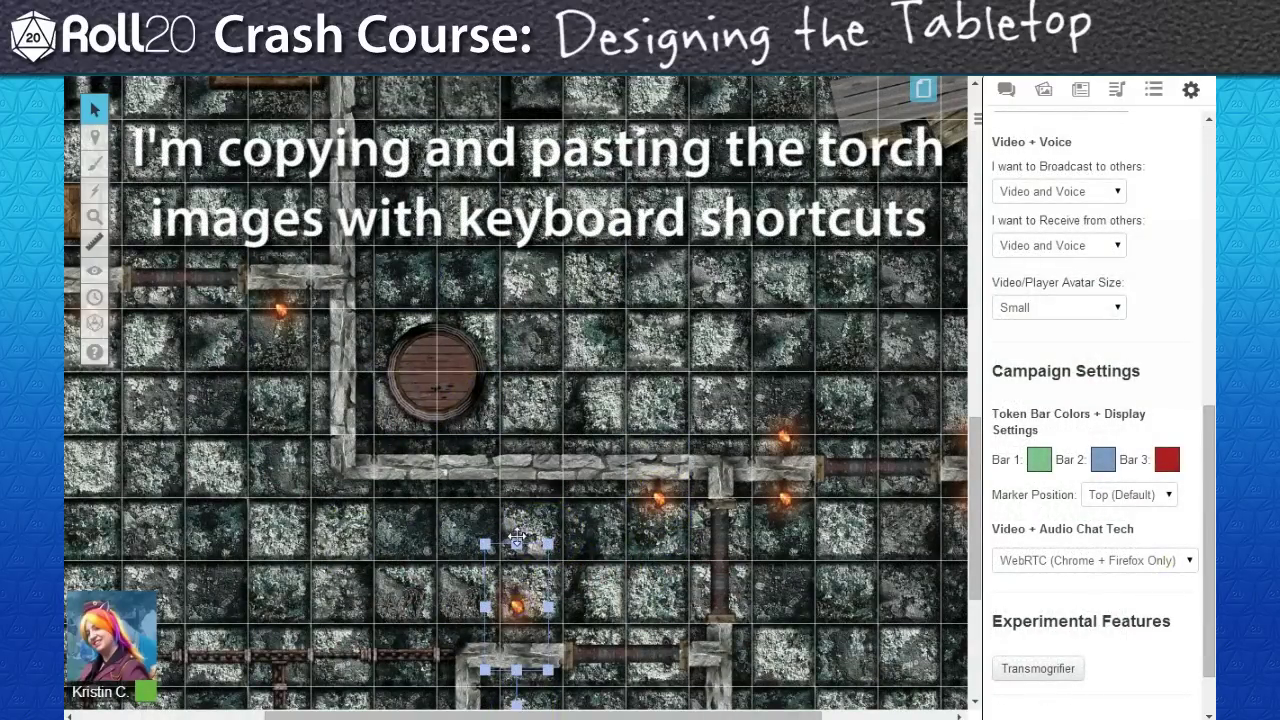
left_click_drag(537, 563, 524, 592)
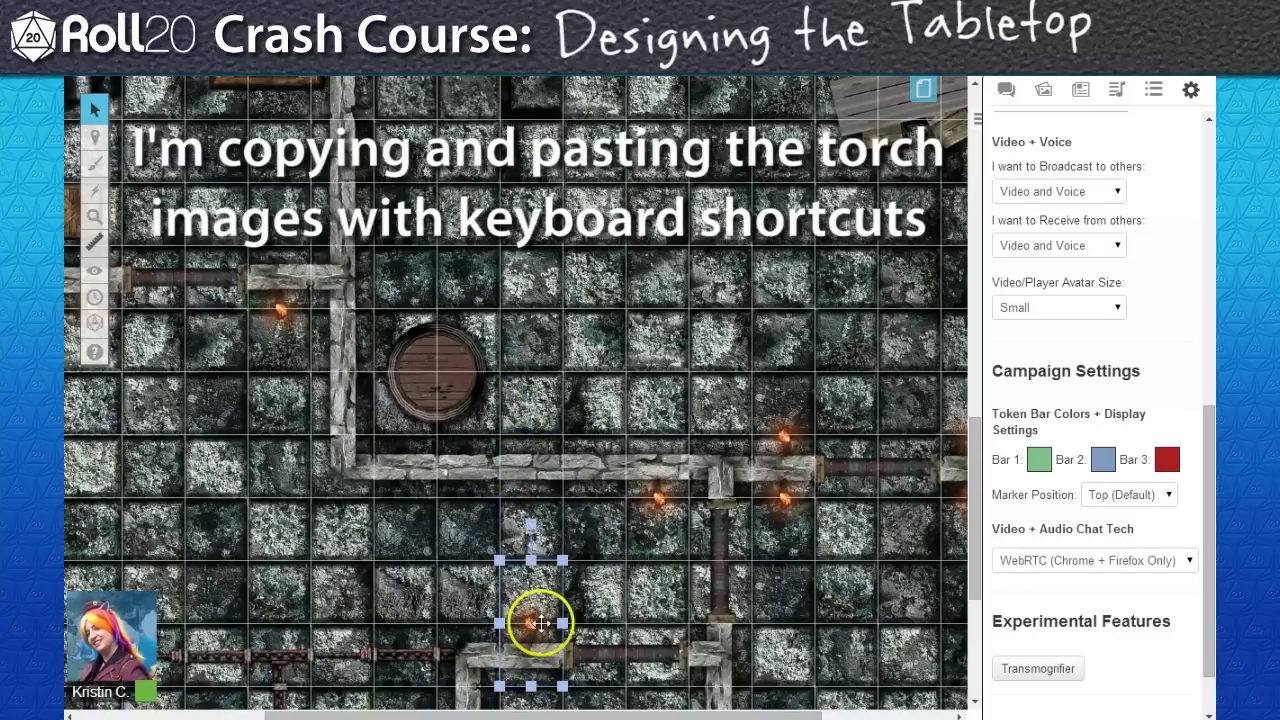
left_click(416, 512)
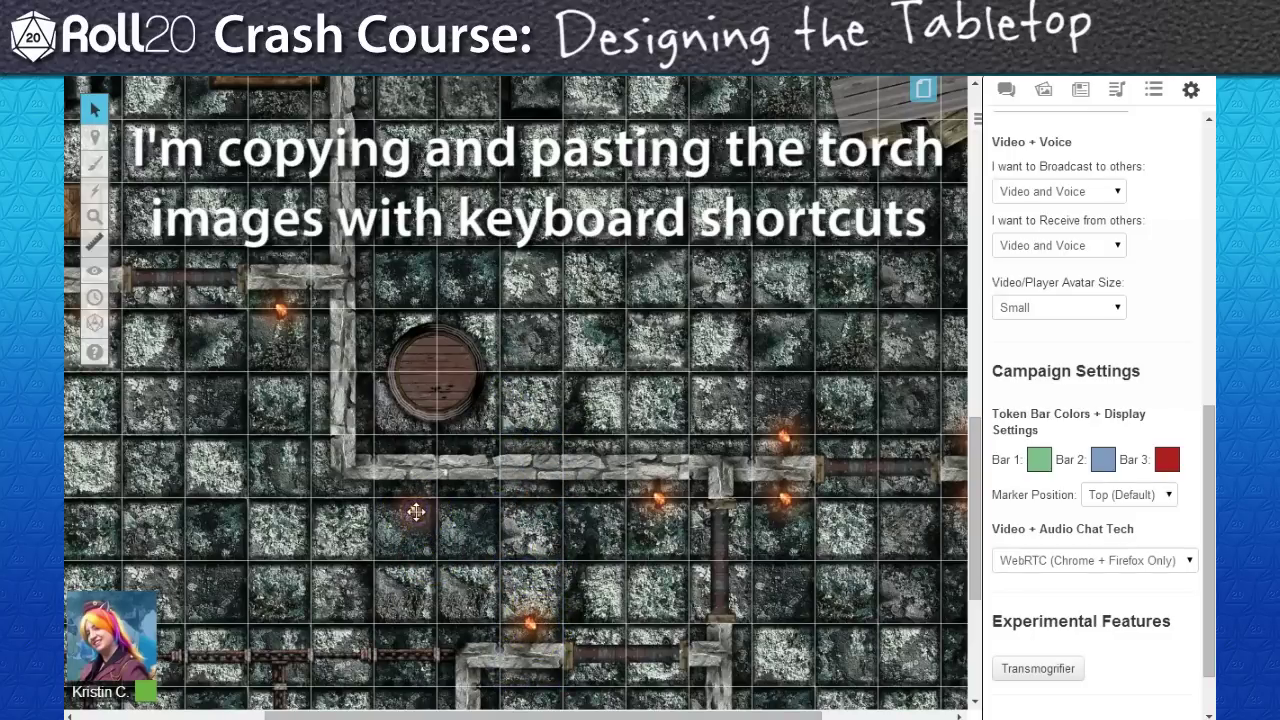
Step: Paste another torch and place it up and left onto the wall
key("ctrl+v")
left_click_drag(414, 663, 341, 548)
left_click(451, 559)
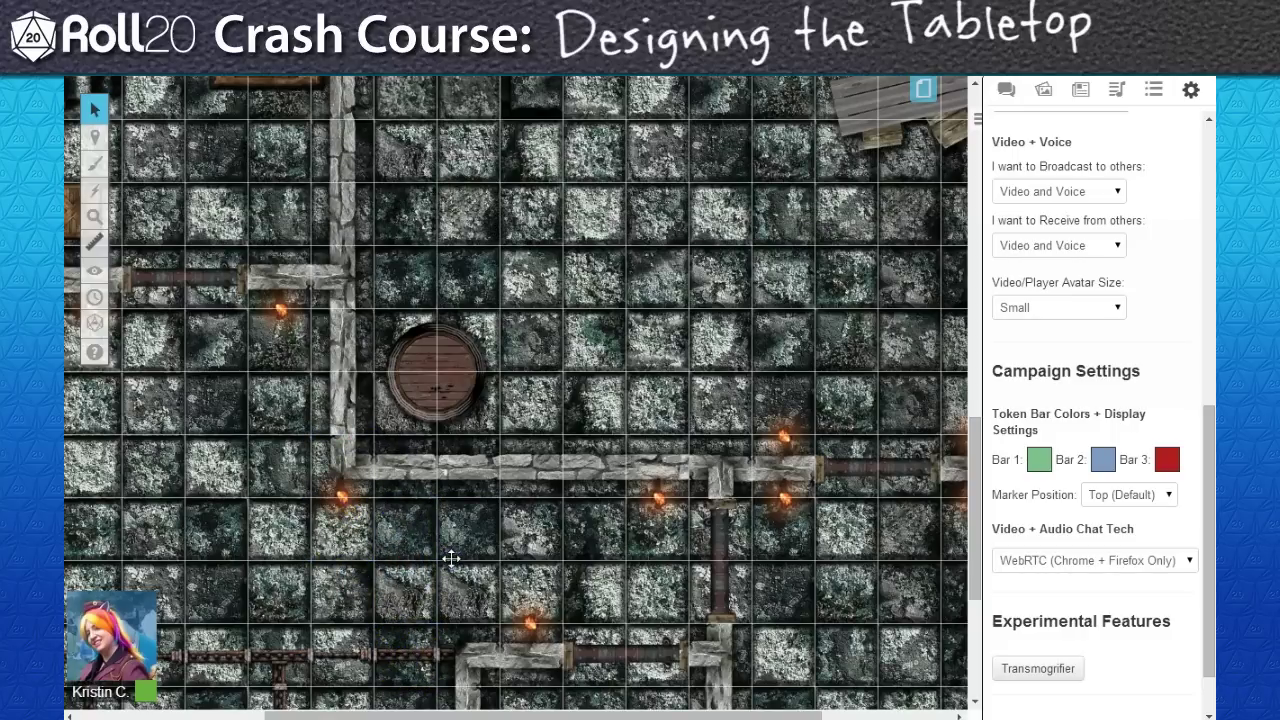
Step: Zoom far out to a low zoom level to see the whole sewer map
left_click(95, 216)
left_click(158, 210)
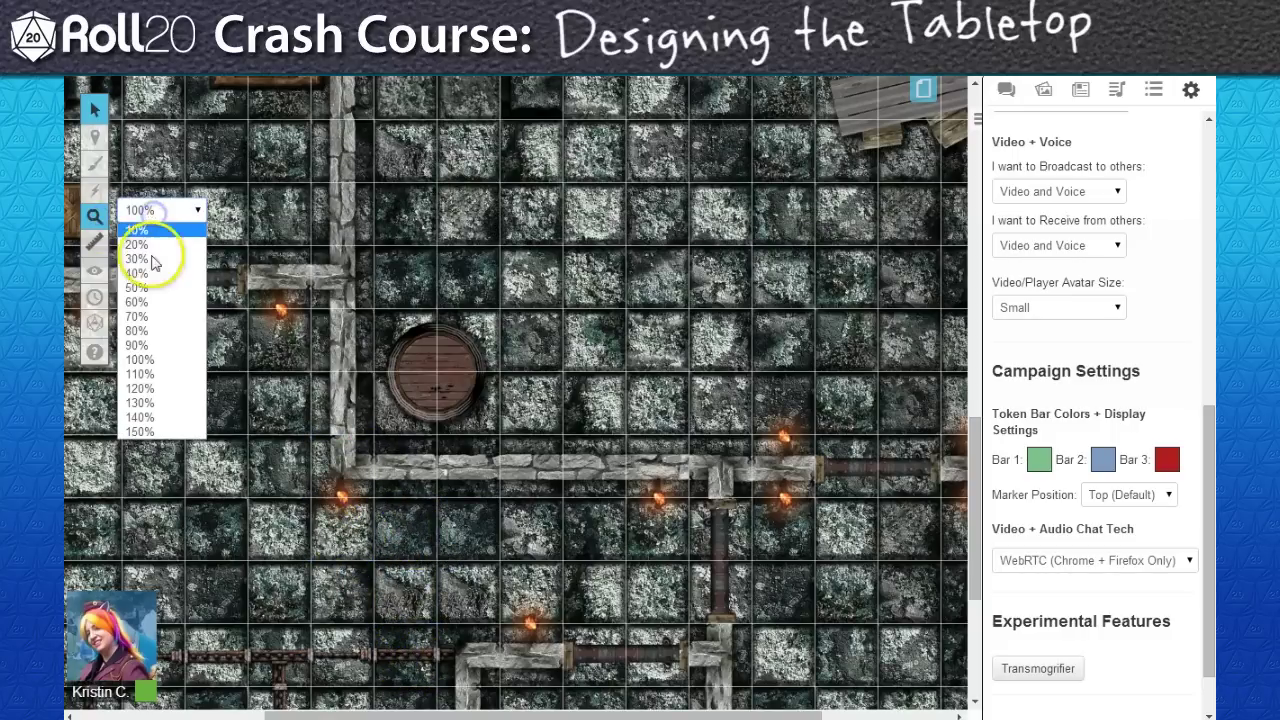
left_click(150, 278)
left_click(314, 294)
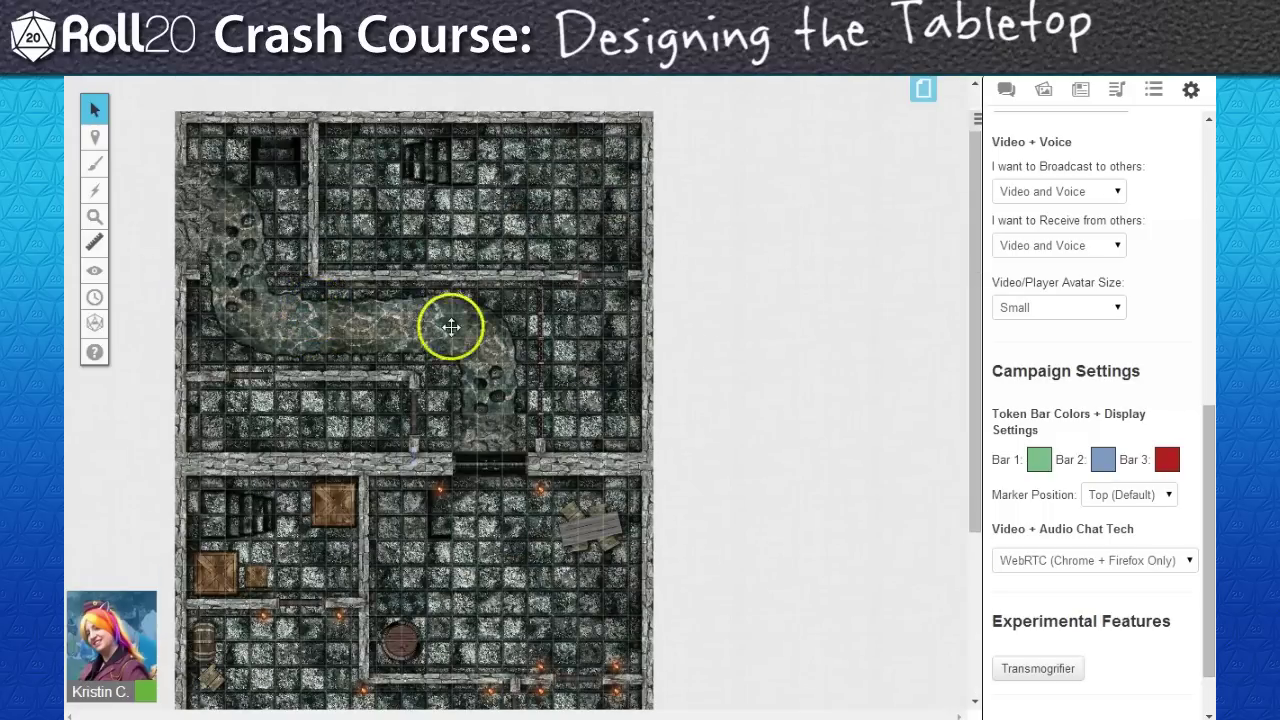
Step: View the Tavern page briefly, then return to the Sewer page
left_click(923, 90)
left_click(440, 133)
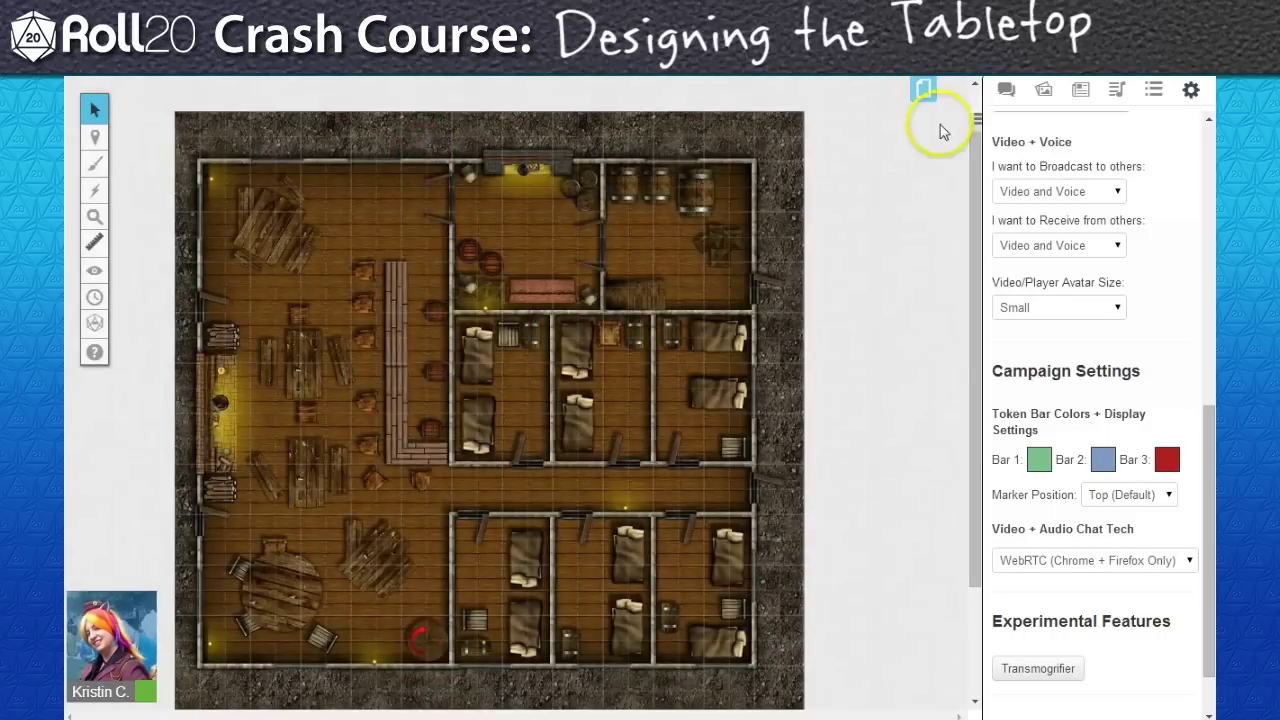
left_click(923, 90)
left_click(266, 122)
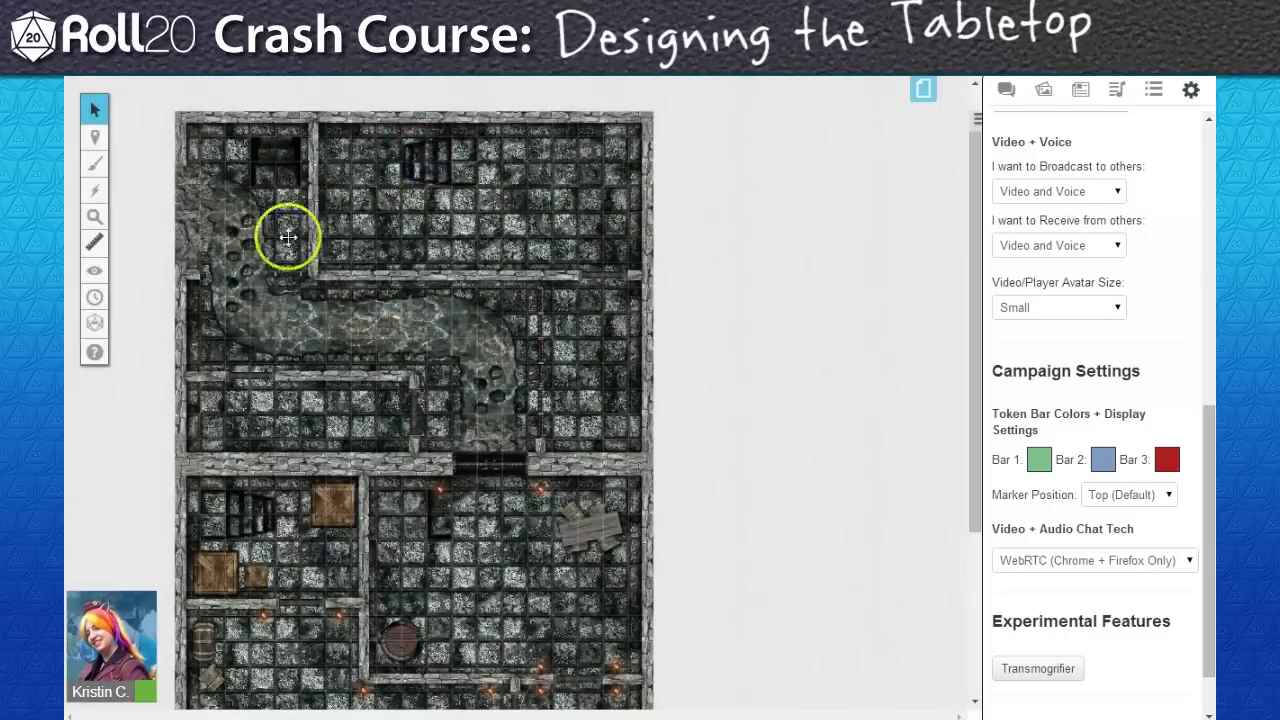
Step: Drag the Players bookmark from the Tavern thumbnail onto the Sewer page
left_click(921, 91)
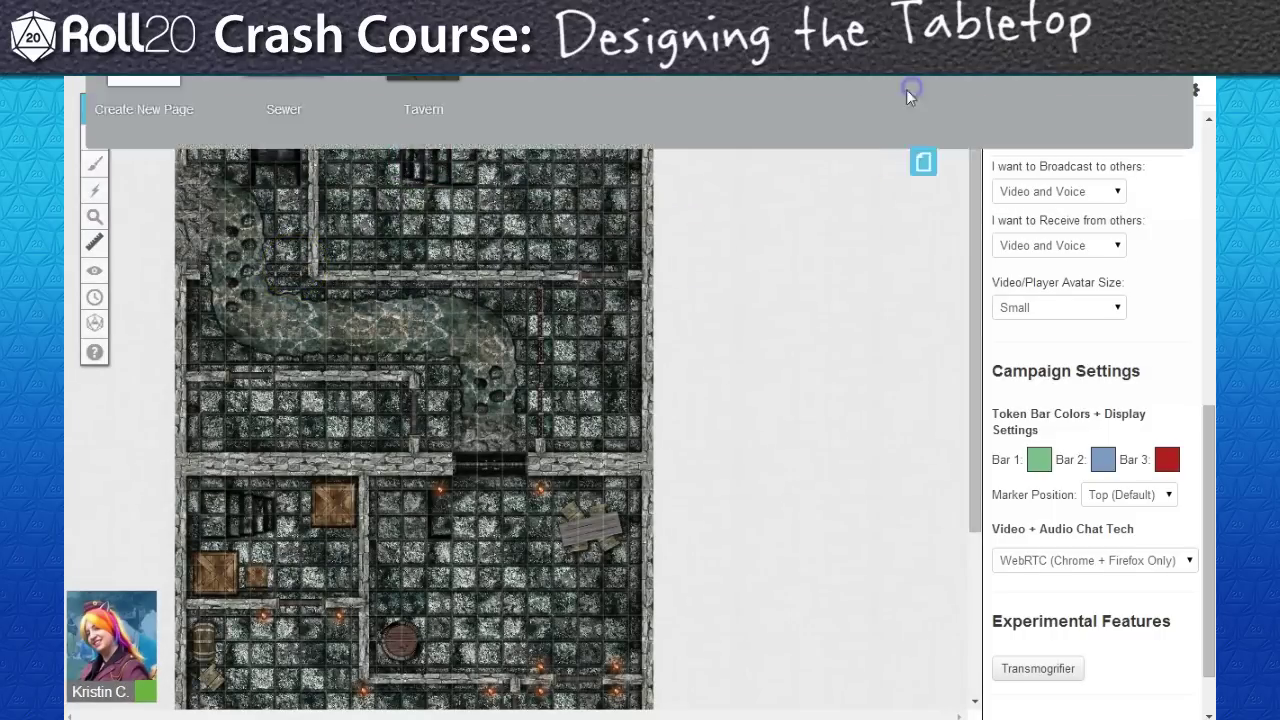
left_click_drag(362, 130, 300, 131)
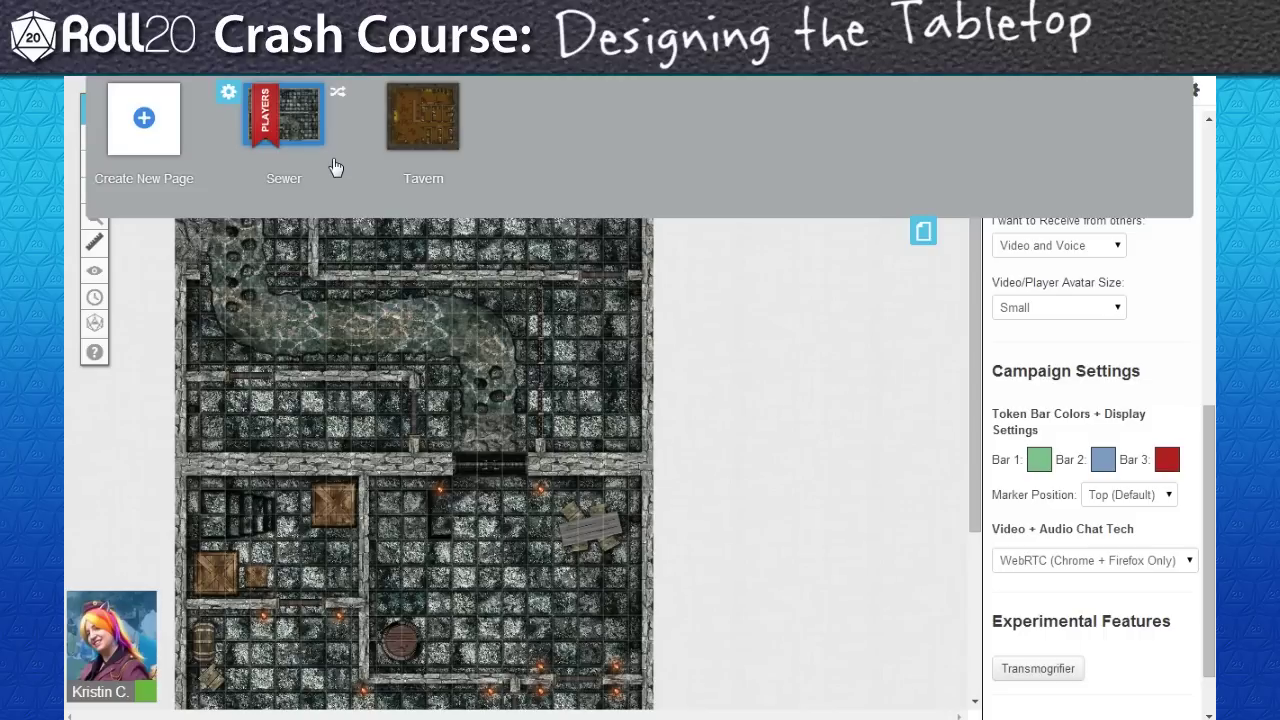
left_click(920, 231)
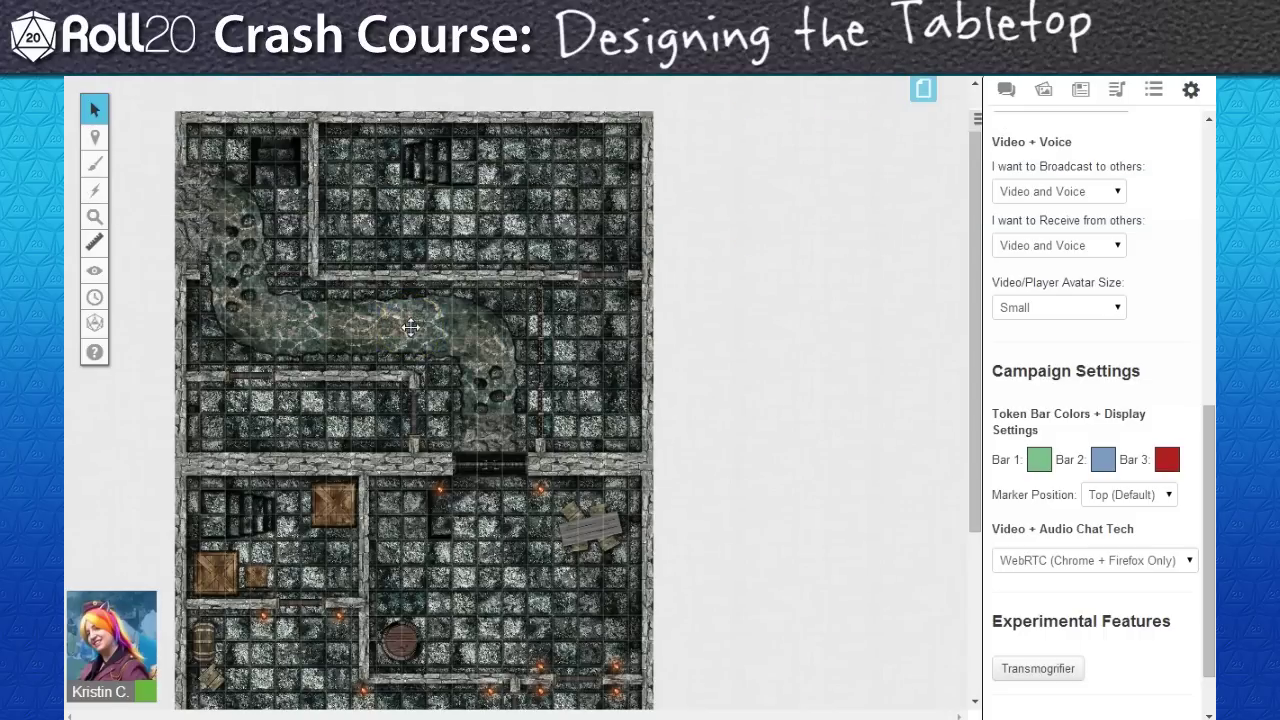